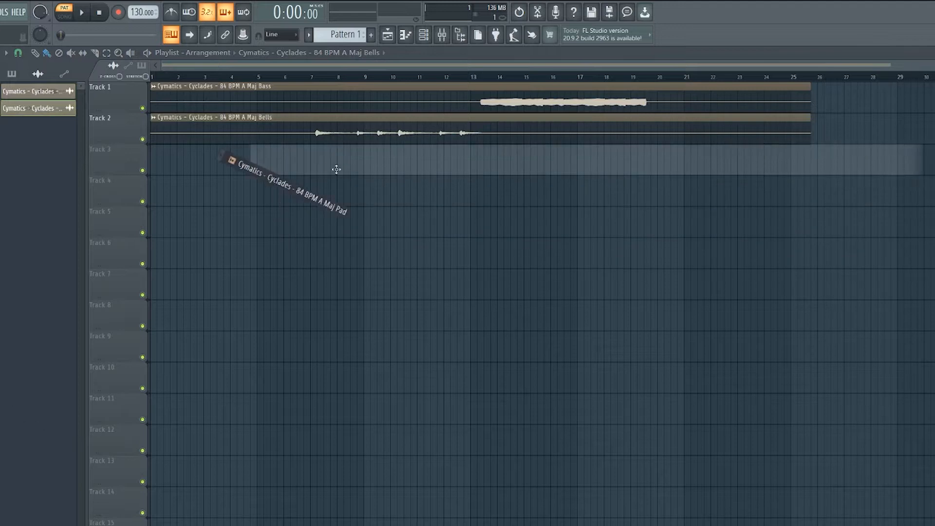
# Place the Cymatics Cyclades Pad, Piano, Textures, Vocals 1, Vocals 2 and Vocals 3 stems on playlist tracks 3 to 8.
pyautogui.moveTo(292, 285); pyautogui.dragTo(250, 189)
pyautogui.moveTo(14, 410); pyautogui.dragTo(185, 217)
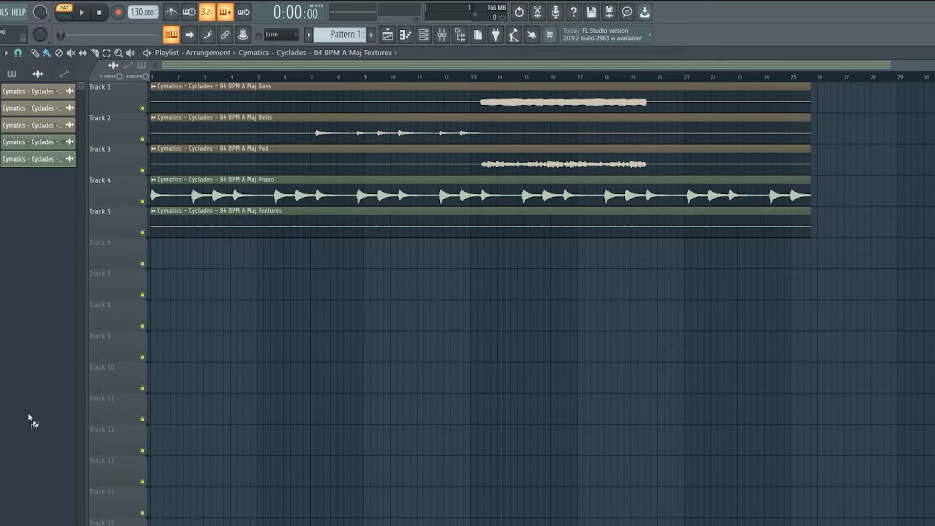
pyautogui.moveTo(30, 419); pyautogui.dragTo(208, 257)
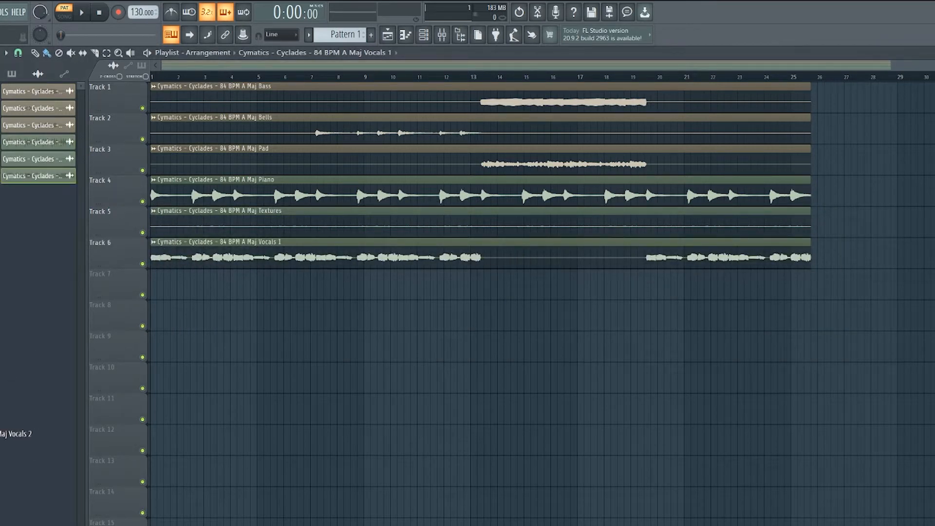
pyautogui.moveTo(15, 434); pyautogui.dragTo(150, 282)
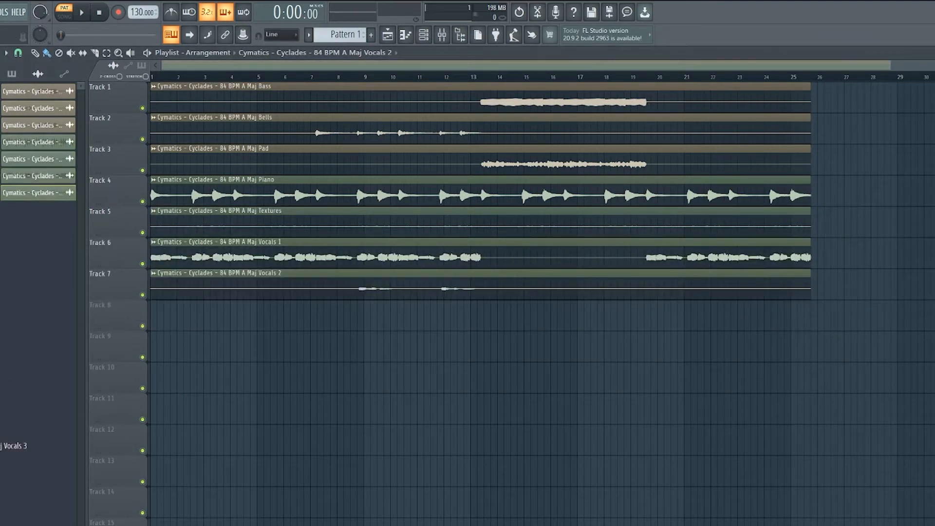
pyautogui.moveTo(141, 346); pyautogui.dragTo(216, 324)
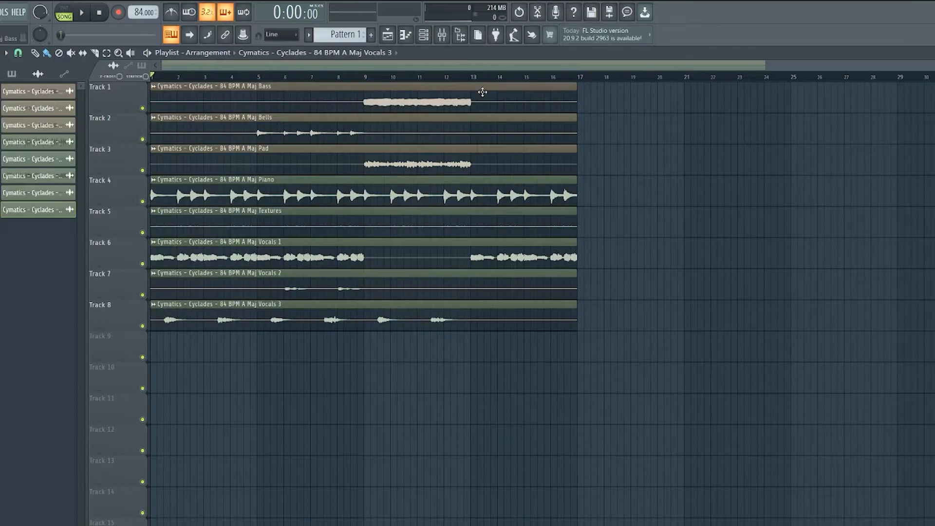
# Delete the Bass, Bells, Pad and Textures clips from the playlist.
pyautogui.rightClick(484, 95)
pyautogui.rightClick(426, 125)
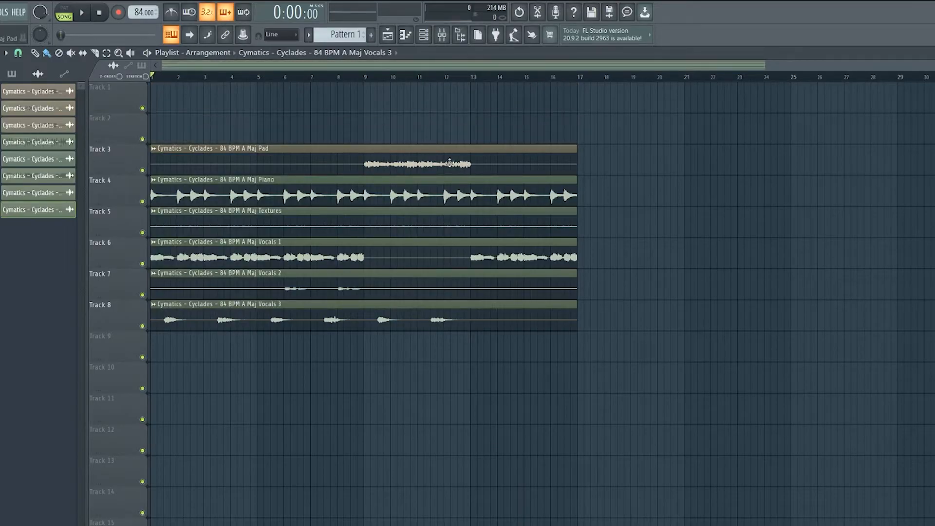
pyautogui.rightClick(428, 168)
pyautogui.rightClick(376, 228)
# Load Edison on the master track and record the playback of the piano and vocal stems into it.
pyautogui.hotkey('ctrl', 'e')
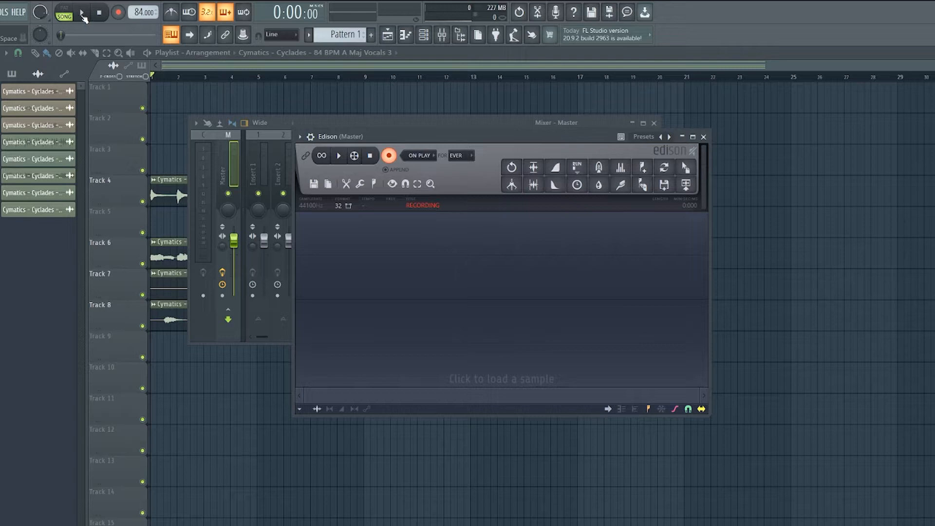
pyautogui.click(83, 13)
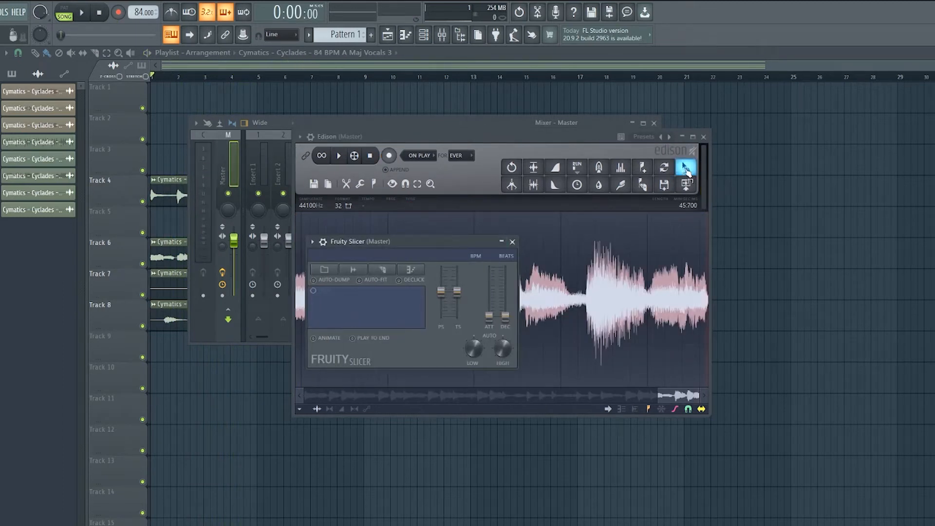
# Load the Edison recording into Fruity Slicer and slice it by Beat.
pyautogui.moveTo(687, 169); pyautogui.dragTo(564, 245)
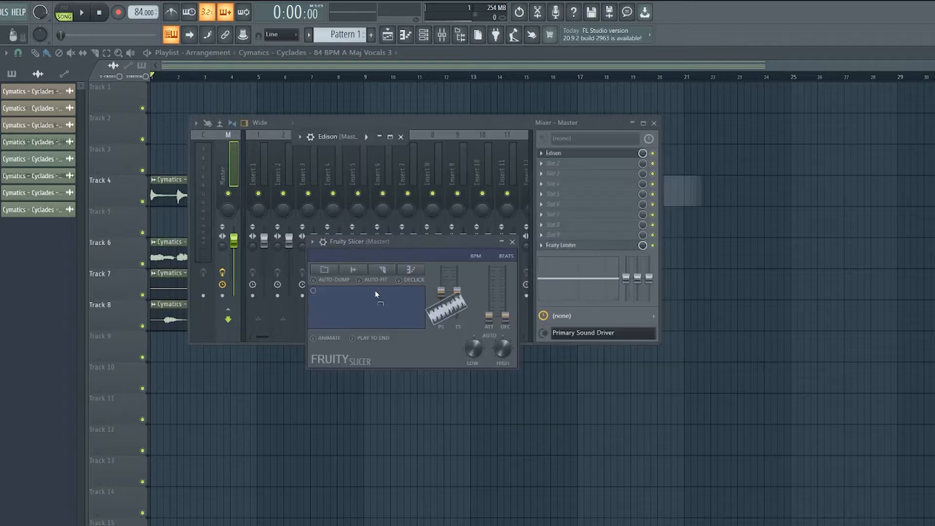
pyautogui.moveTo(367, 303); pyautogui.dragTo(371, 303)
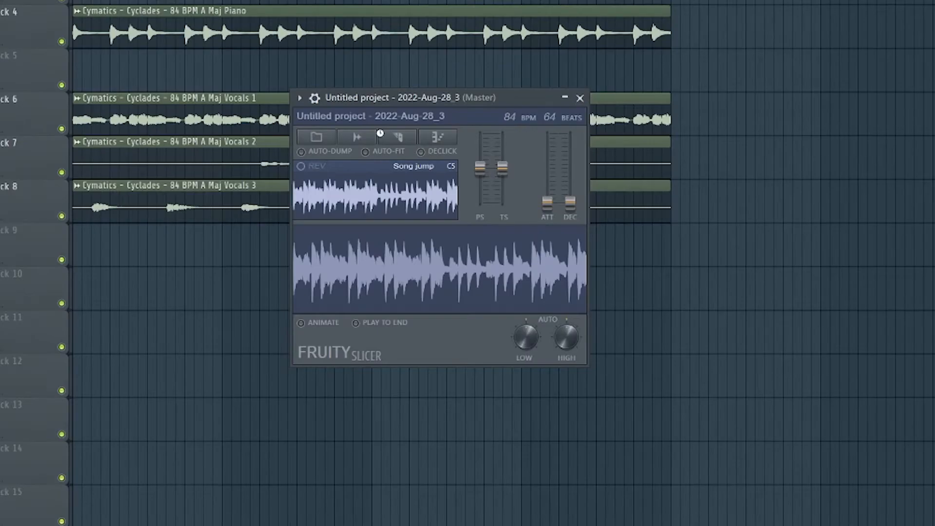
pyautogui.click(403, 141)
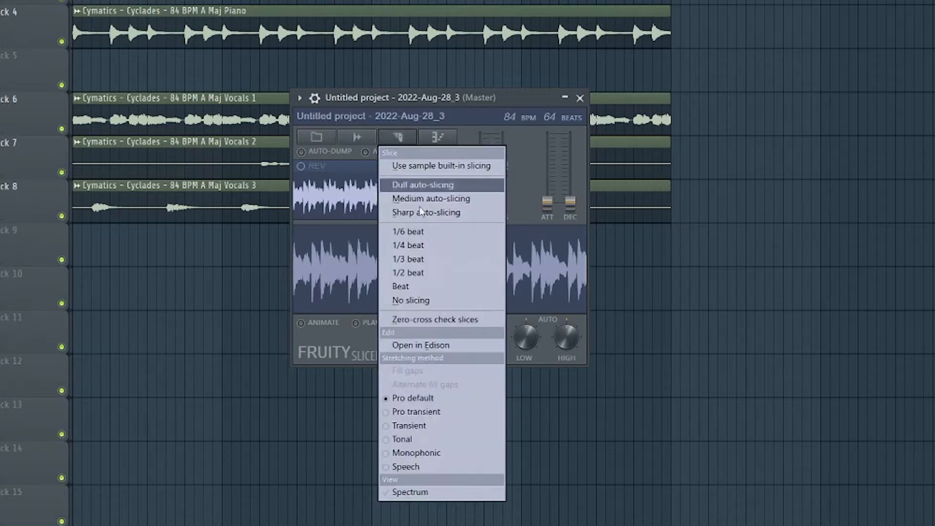
pyautogui.click(421, 286)
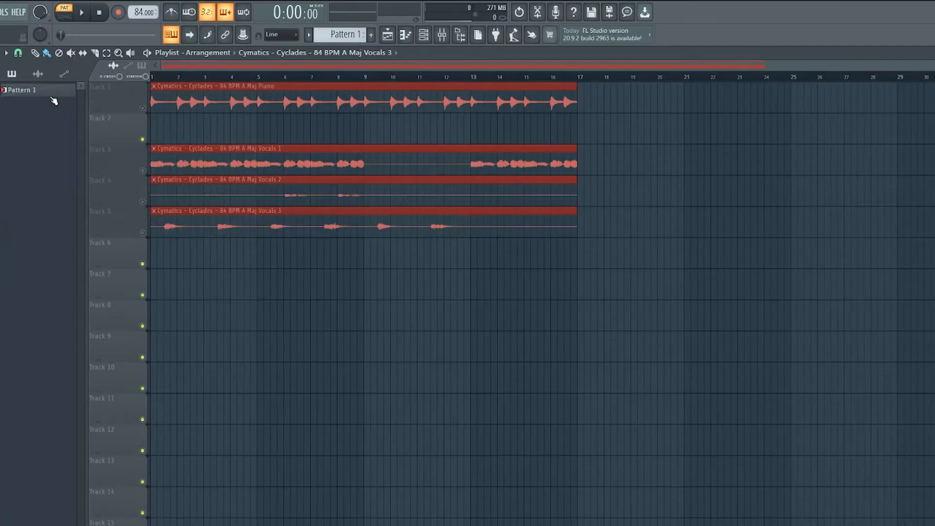
# Quick render Pattern 1 as an audio clip and place the clip at the start of track 7.
pyautogui.rightClick(51, 95)
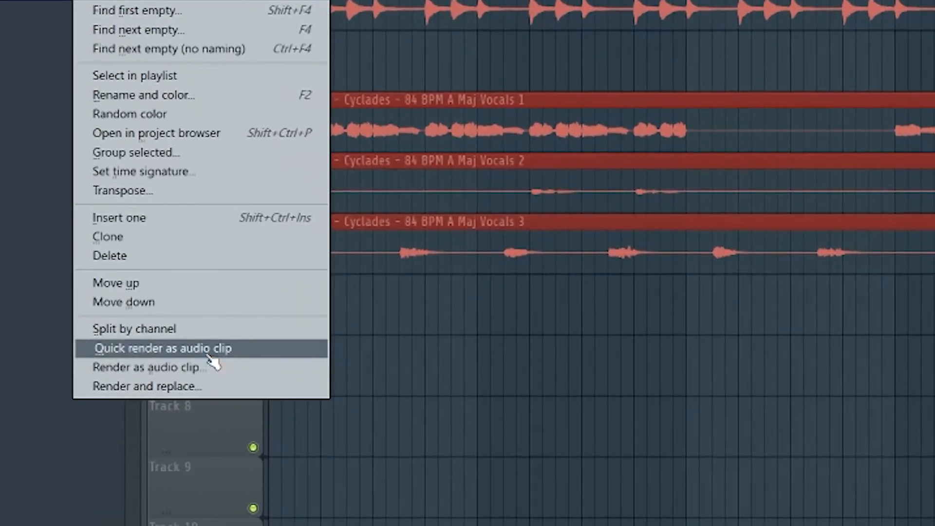
pyautogui.click(204, 347)
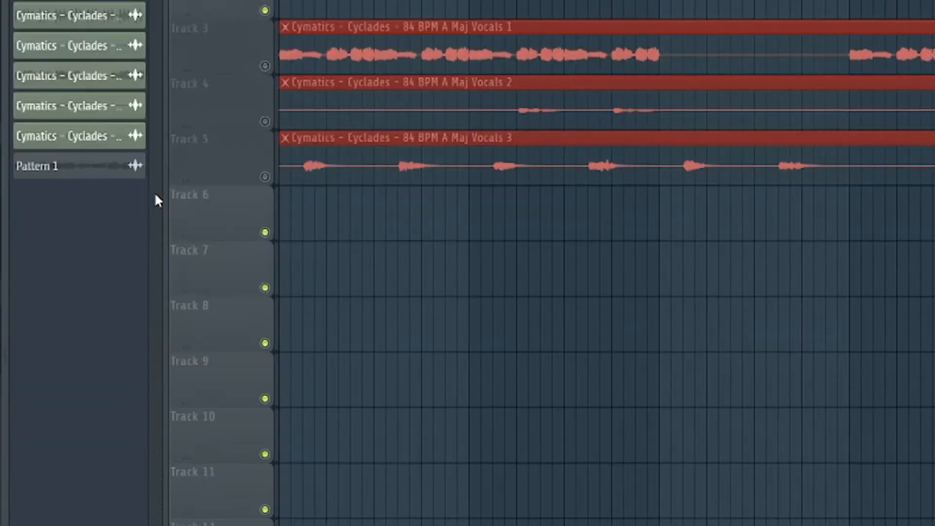
pyautogui.moveTo(102, 170); pyautogui.dragTo(317, 257)
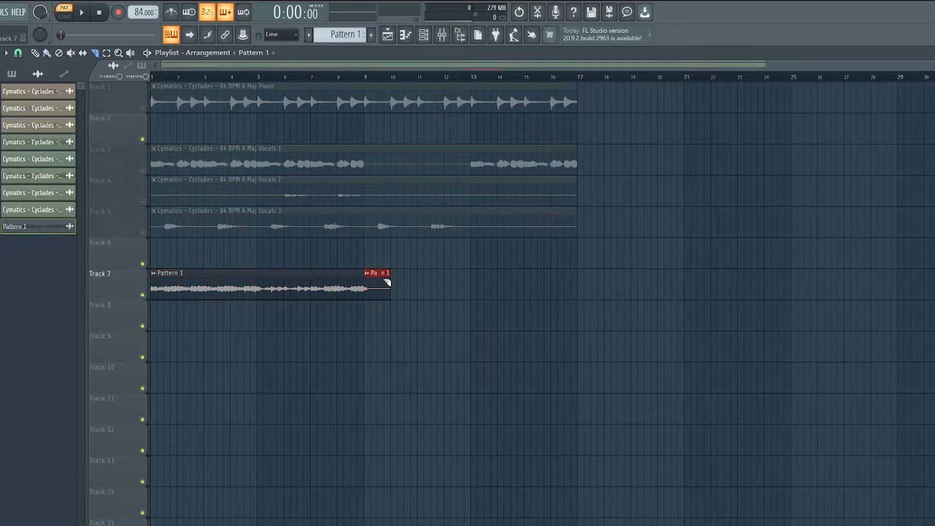
# Adjust the time-stretching pitch of the Pattern 1 audio clip in its channel settings.
pyautogui.doubleClick(164, 276)
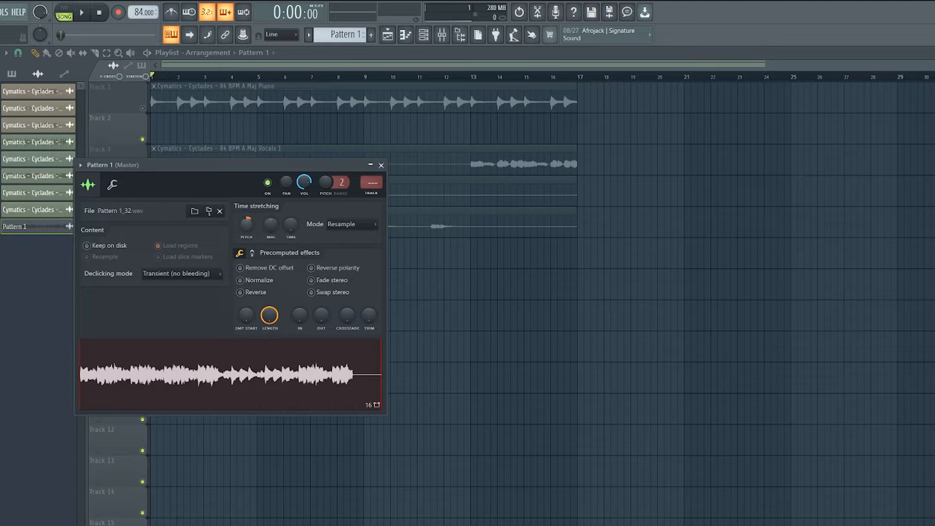
pyautogui.click(381, 165)
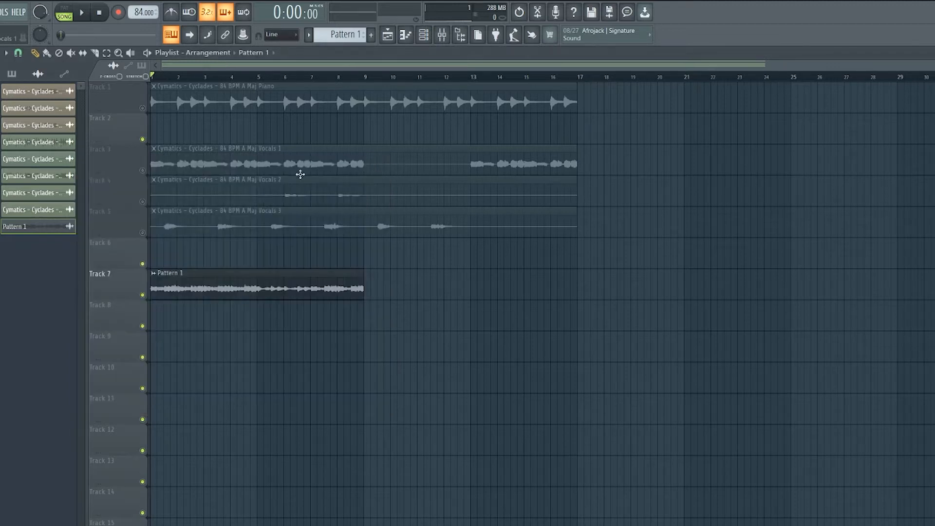
# Play the song and move the Pattern 1 channel's mixer track to insert 1.
pyautogui.press('space')
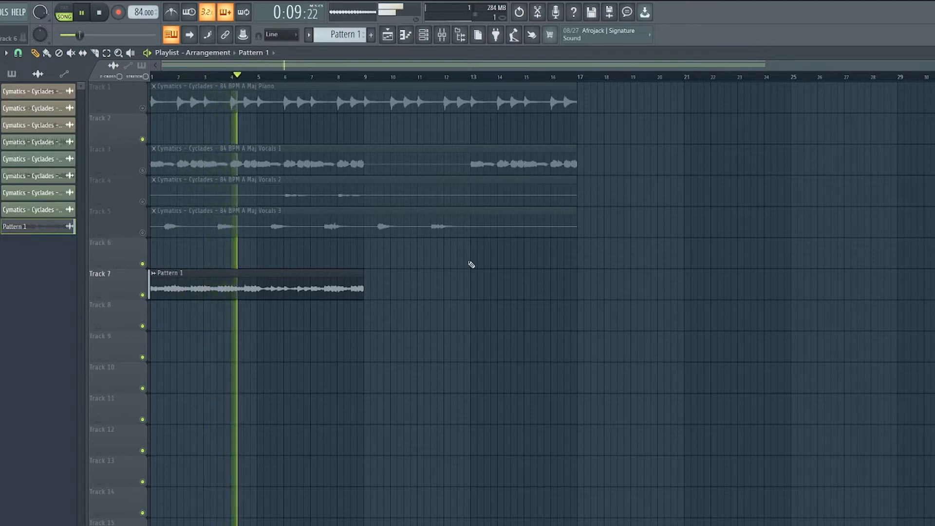
pyautogui.click(446, 37)
pyautogui.click(443, 36)
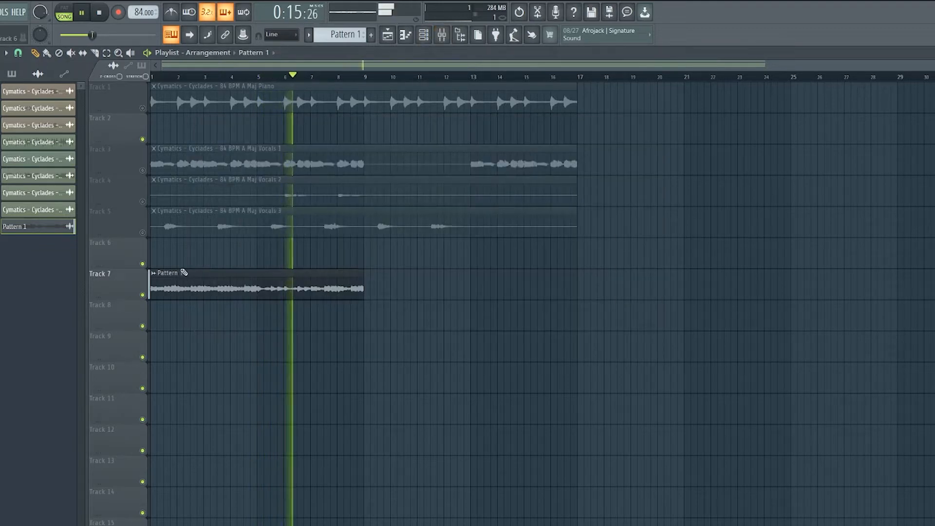
pyautogui.click(424, 35)
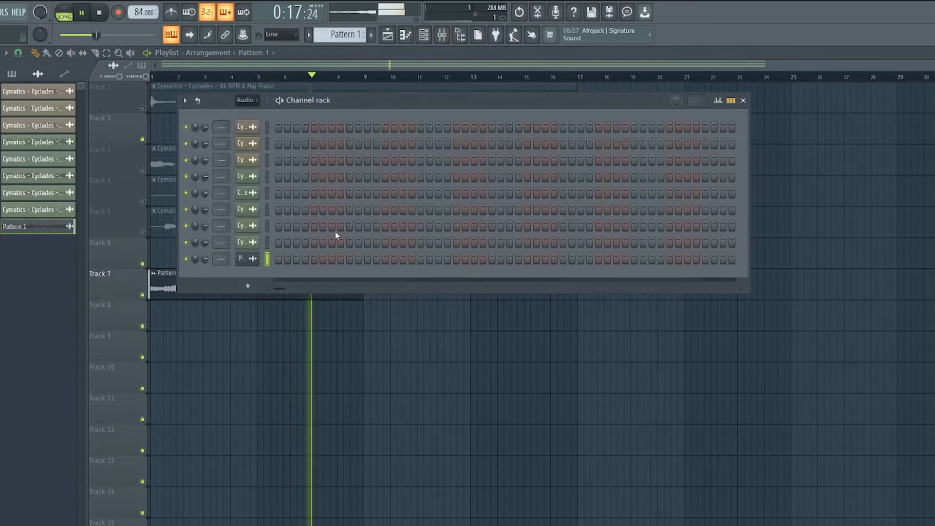
pyautogui.press('F6')
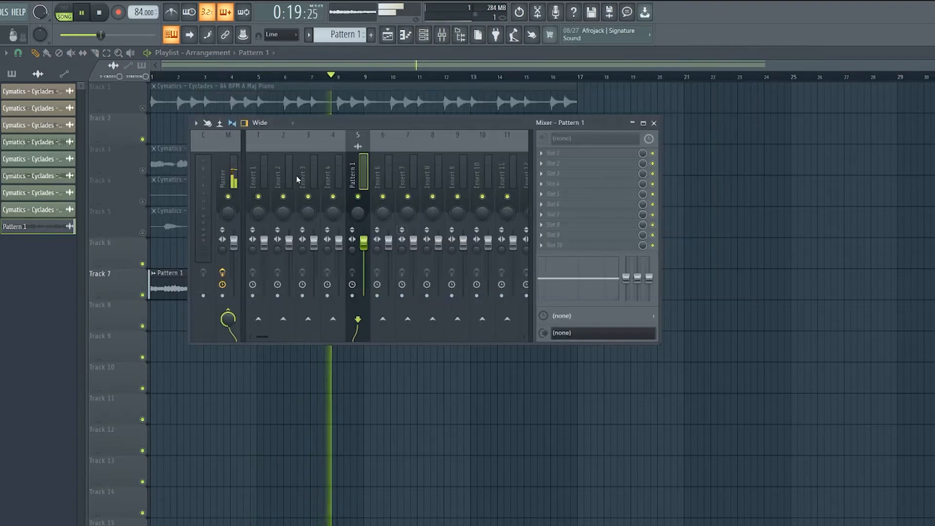
pyautogui.hotkey('alt', 'Left')
pyautogui.hotkey('alt', 'Left')
pyautogui.hotkey('alt', 'Left')
pyautogui.hotkey('alt', 'Left')
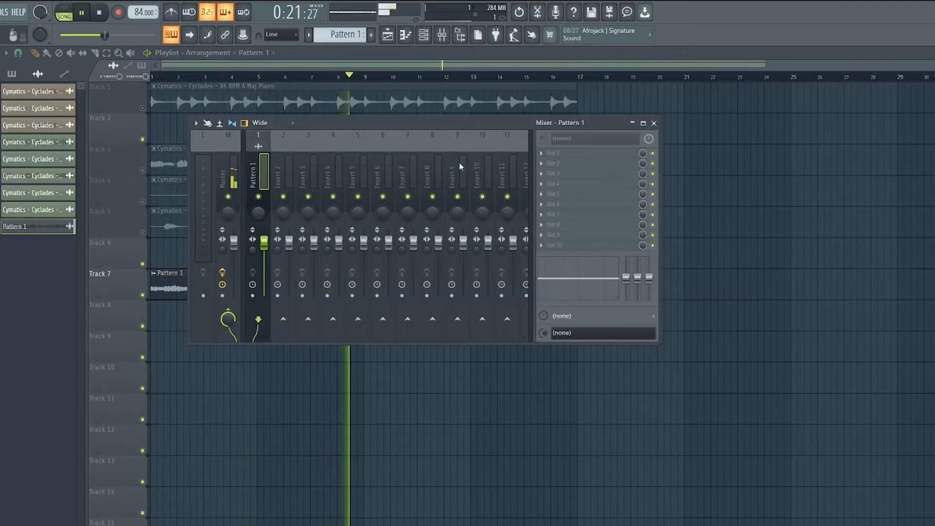
# Add Fruity parametric EQ 2 to the Pattern 1 mixer track and roll off the highs with bands 6 and 7.
pyautogui.click(556, 164)
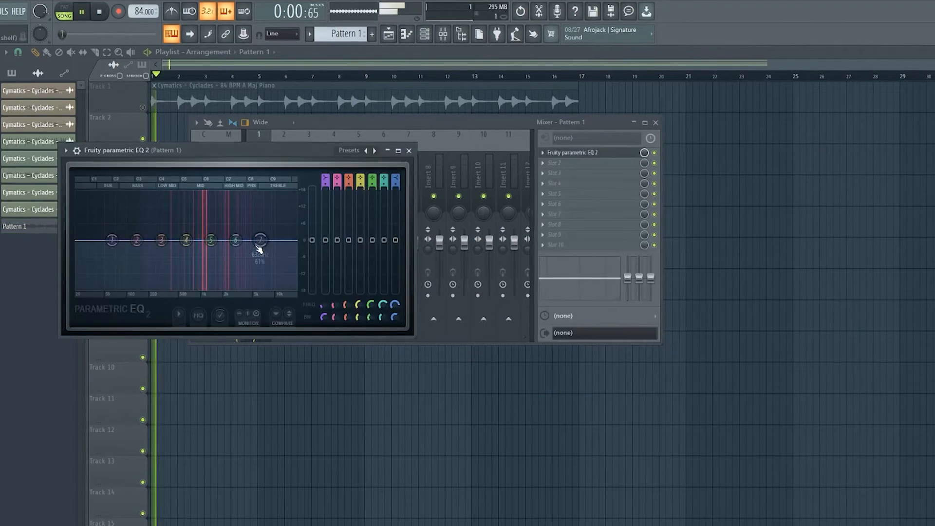
pyautogui.moveTo(262, 239); pyautogui.dragTo(246, 291)
pyautogui.scroll(-5, 249, 292)
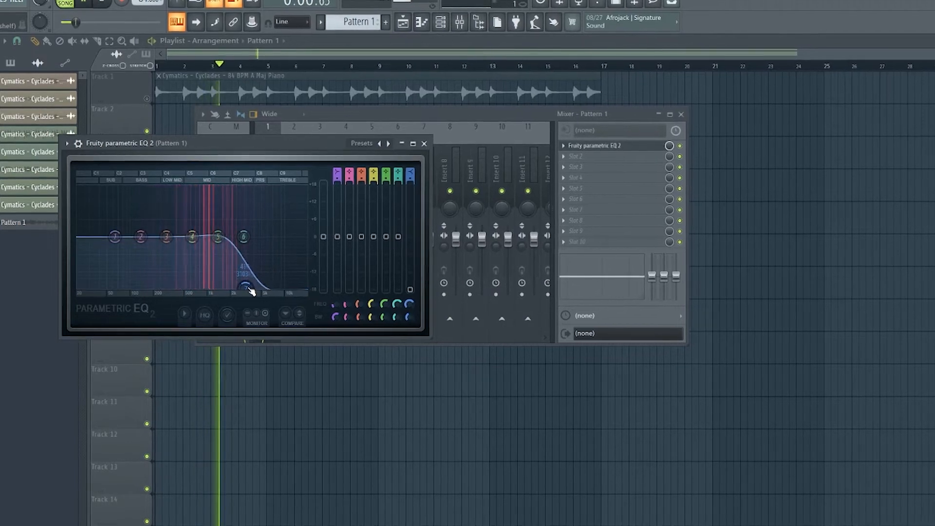
pyautogui.moveTo(249, 242)
pyautogui.mouseDown()
pyautogui.moveTo(230, 239)
pyautogui.moveTo(237, 244)
pyautogui.mouseUp()
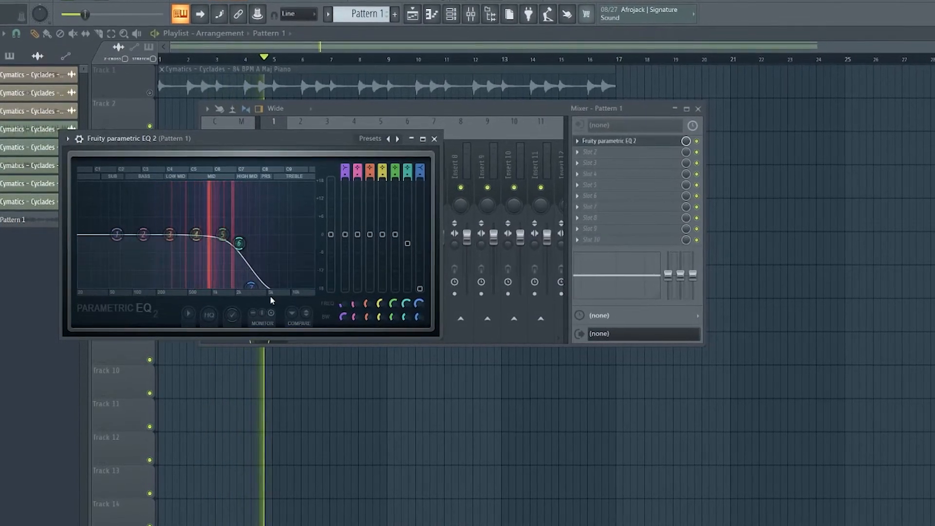
pyautogui.moveTo(252, 287); pyautogui.dragTo(247, 287)
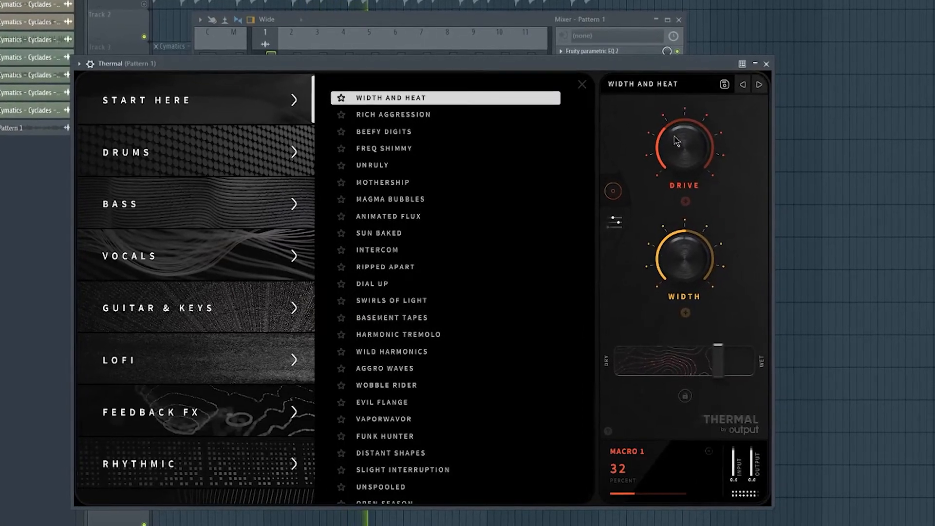
# Set the Drive of Thermal's Width and Heat preset to 15 percent on the Pattern 1 mixer track.
pyautogui.moveTo(676, 141); pyautogui.dragTo(654, 123)
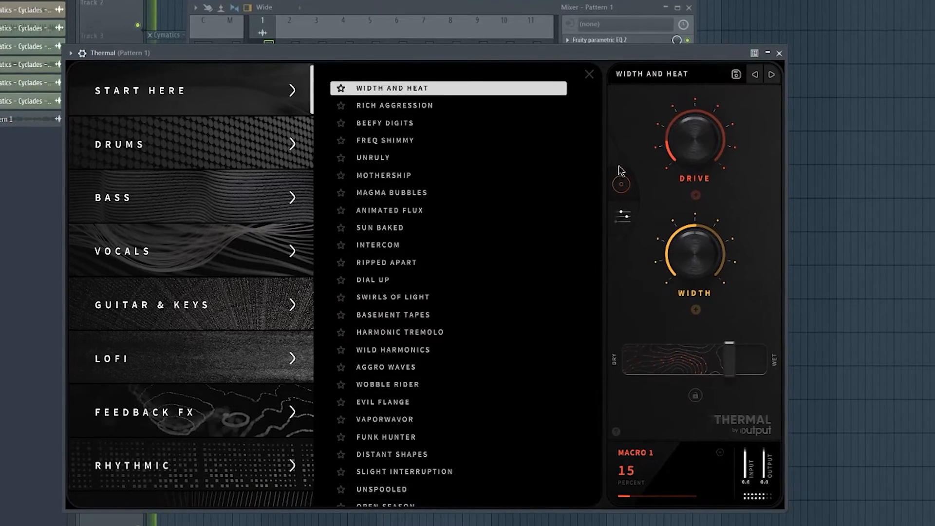
pyautogui.click(621, 184)
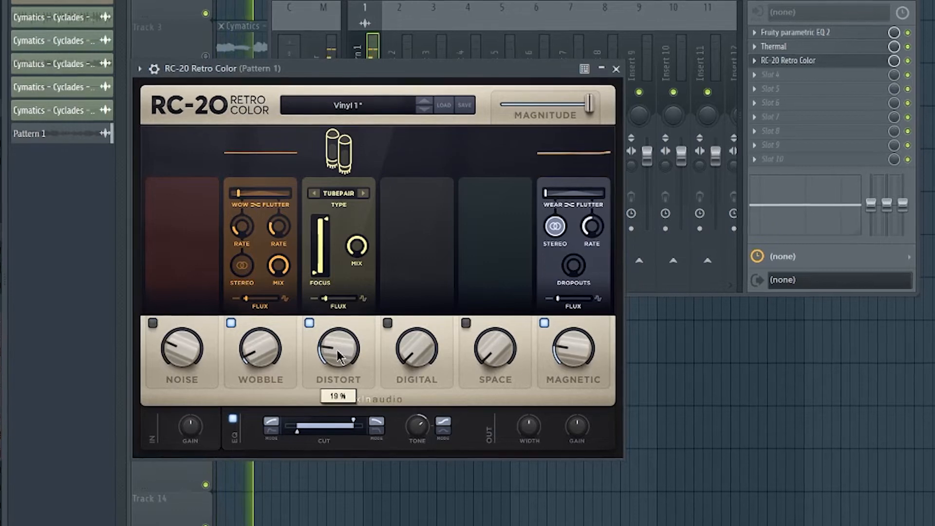
# In RC-20 Retro Color, increase the output width, adjust the EQ cut and set Distort to 14%.
pyautogui.moveTo(525, 429)
pyautogui.scroll(5, 525, 429)
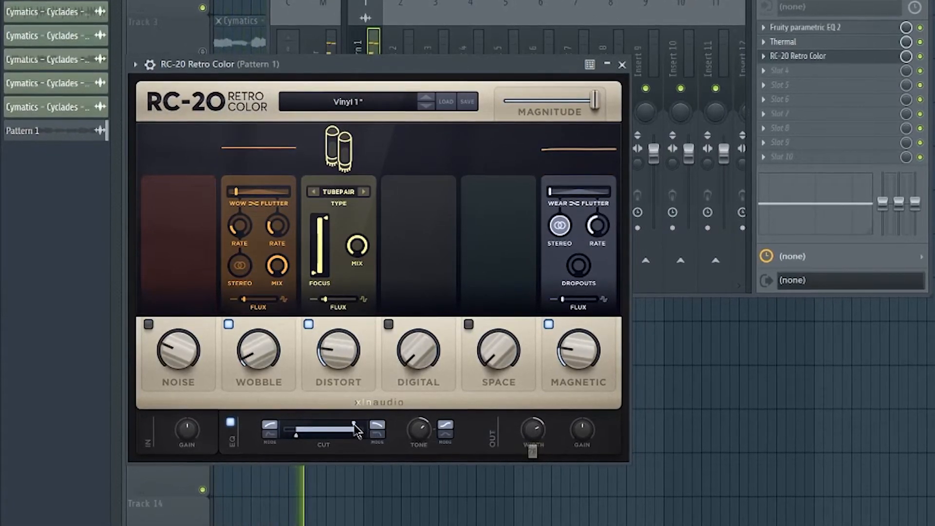
pyautogui.click(378, 436)
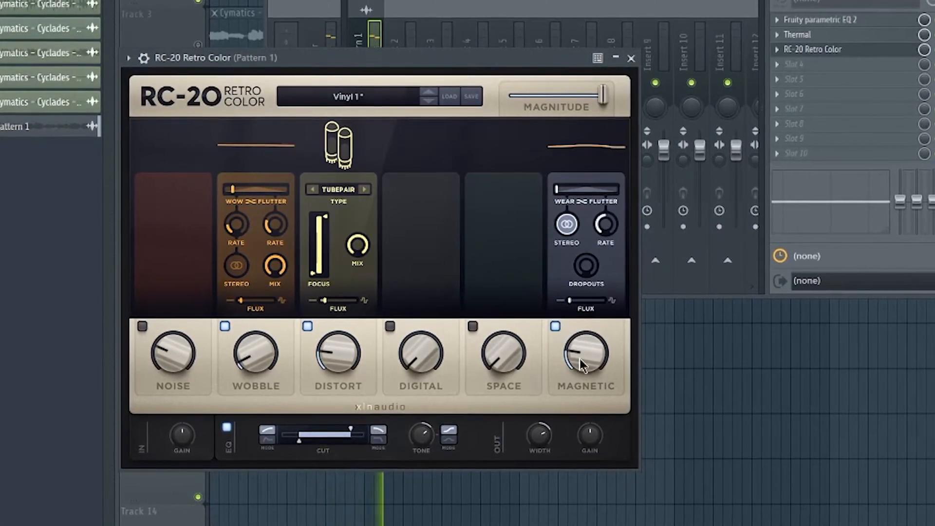
pyautogui.moveTo(328, 371)
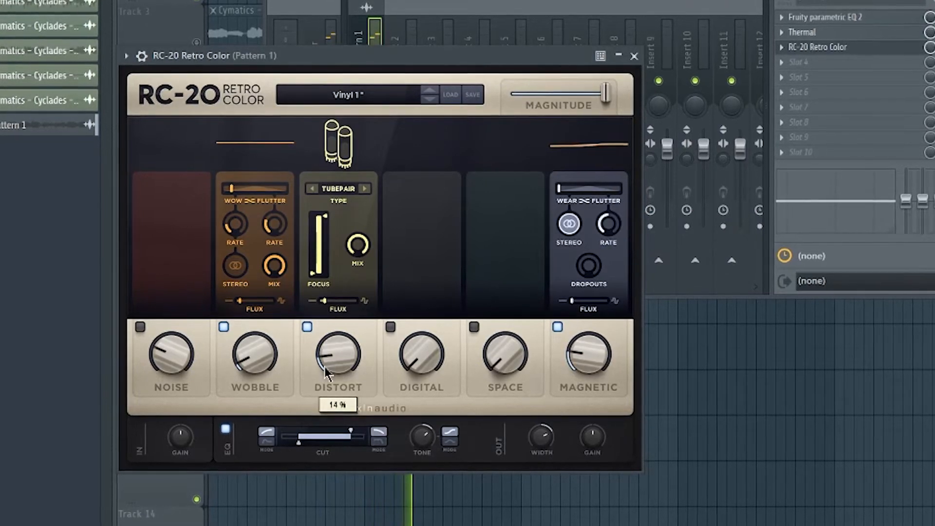
pyautogui.moveTo(540, 441)
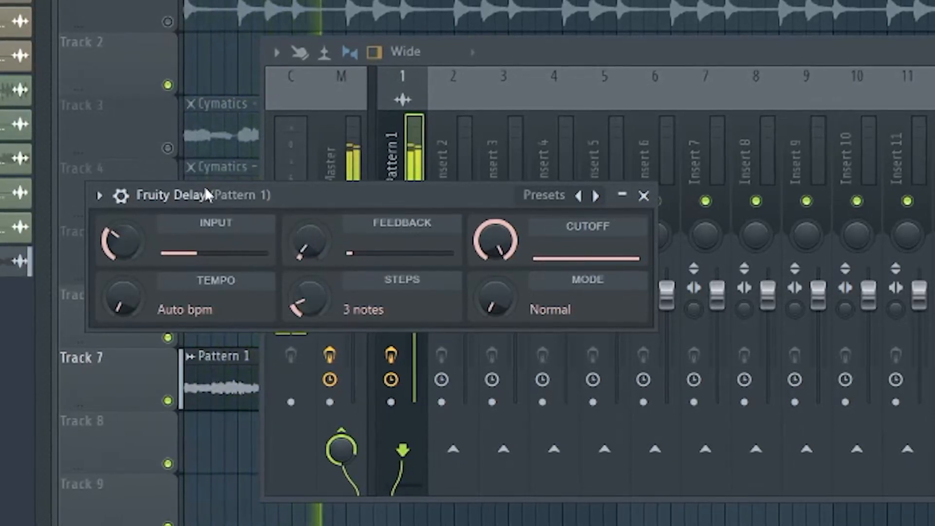
# Lower the input level of the Fruity Delay on the Pattern 1 mixer track slightly.
pyautogui.moveTo(117, 242); pyautogui.dragTo(115, 245)
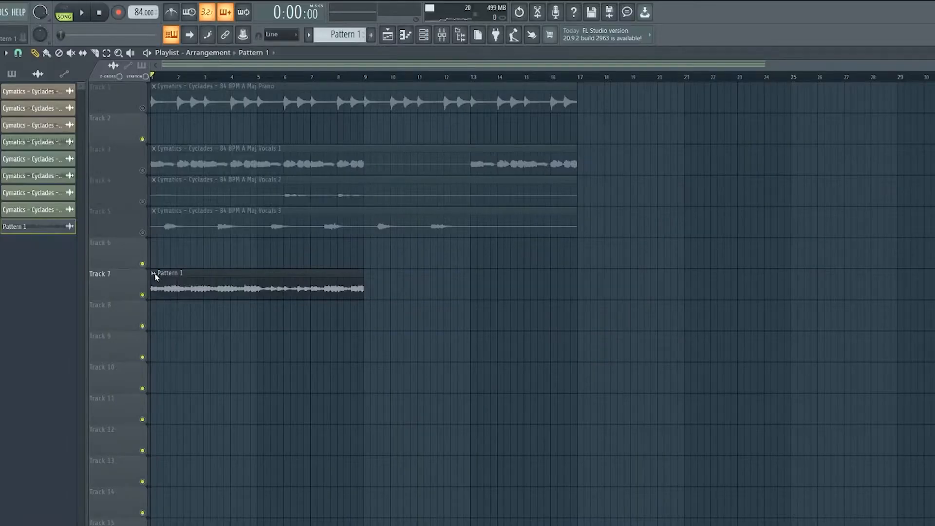
# Make the Pattern 1 clip on Track 7 unique, then place a second Pattern 1 #2 clip at bar 9 and open its channel settings.
pyautogui.rightClick(156, 273)
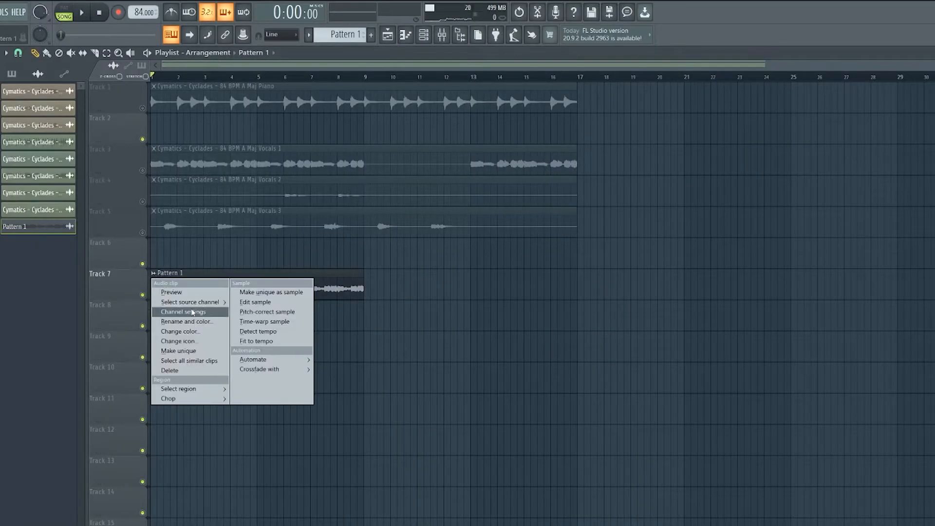
pyautogui.click(195, 352)
pyautogui.click(722, 361)
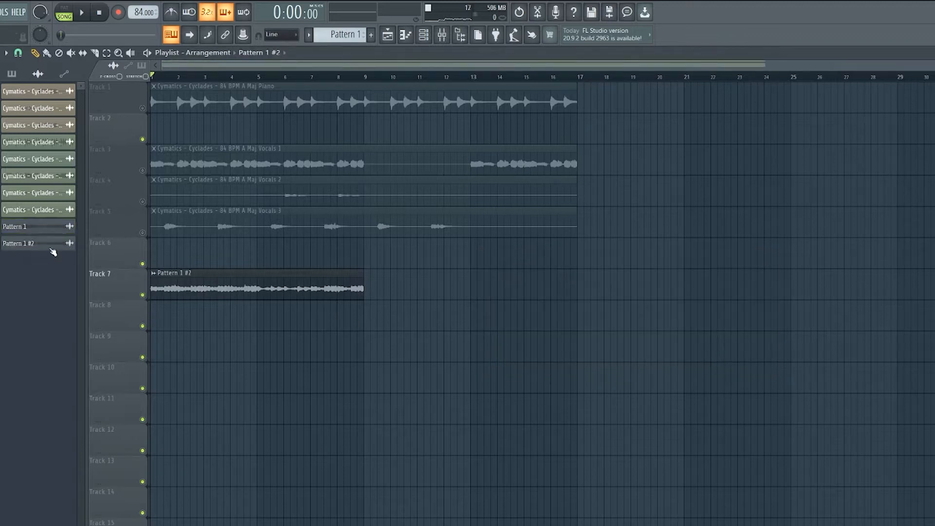
pyautogui.moveTo(52, 249); pyautogui.dragTo(457, 279)
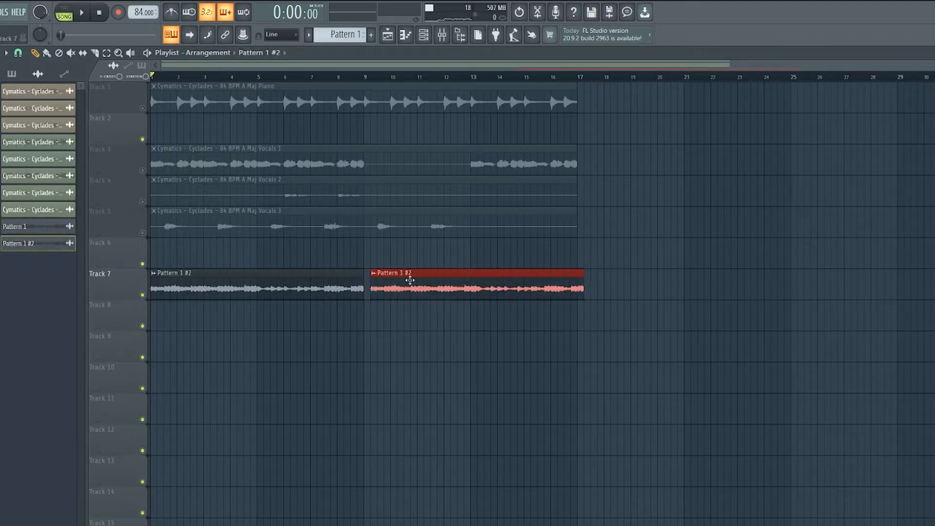
pyautogui.doubleClick(374, 273)
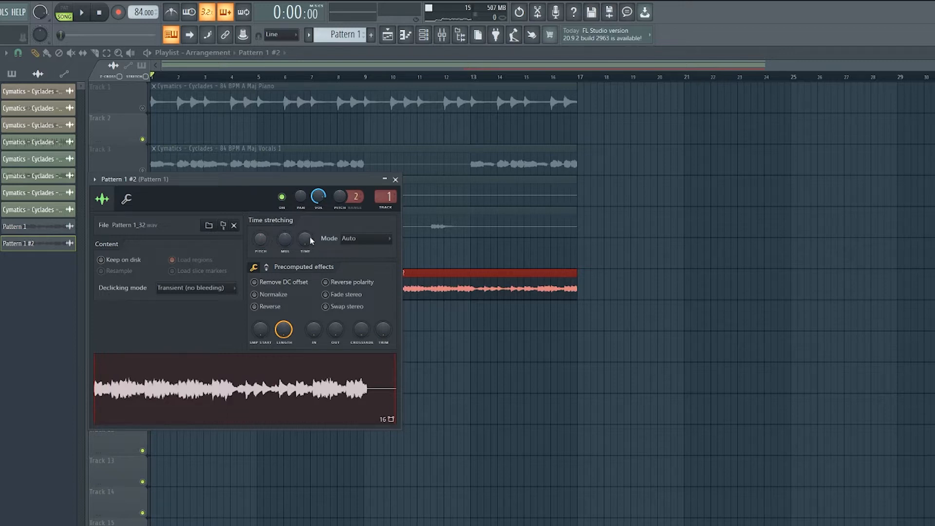
# Move the pattern clips to Track 8 and add the Cymatics Bells stem on Track 7, keeping only its section from bar 9 to 13.
pyautogui.moveTo(376, 270); pyautogui.dragTo(395, 323)
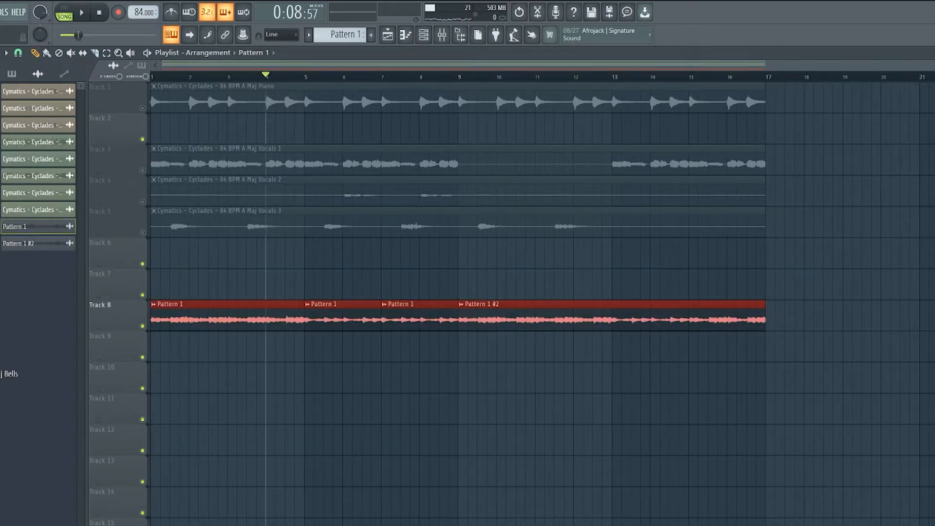
pyautogui.moveTo(33, 386); pyautogui.dragTo(436, 275)
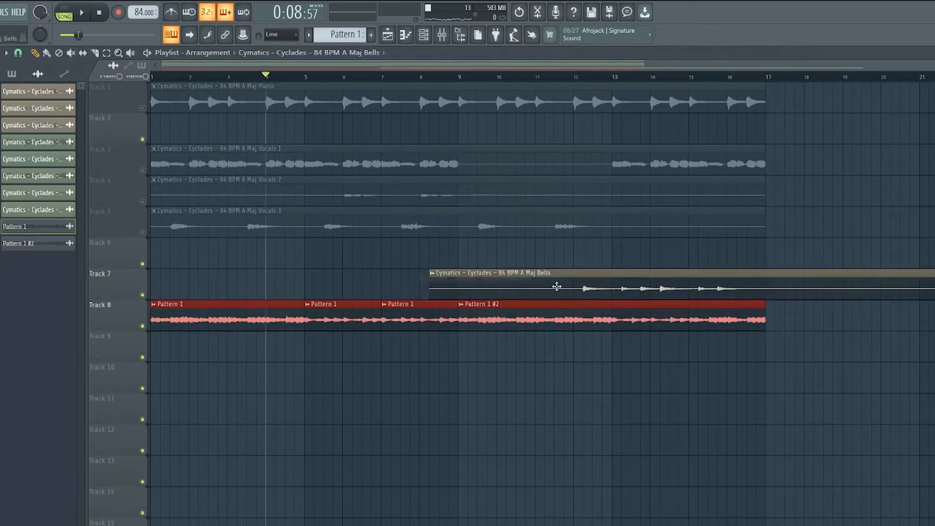
pyautogui.moveTo(570, 279); pyautogui.dragTo(558, 277)
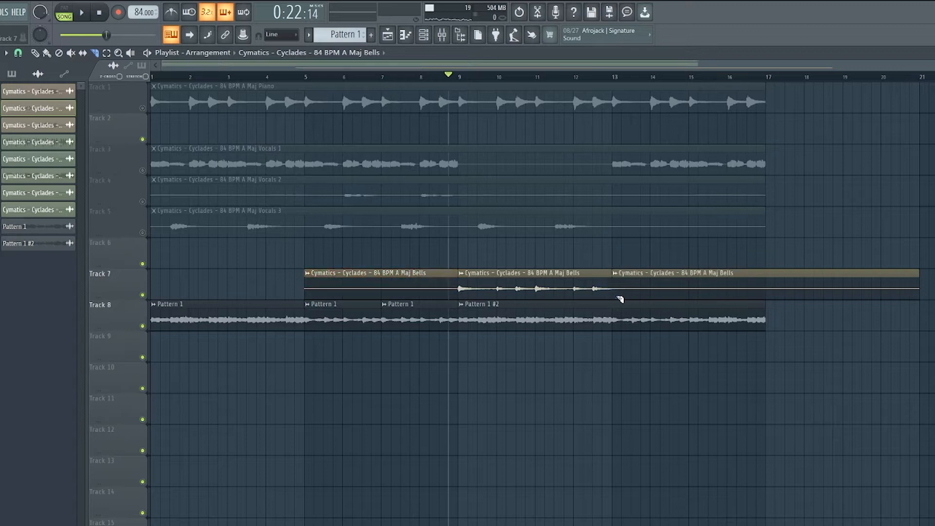
pyautogui.press('Delete')
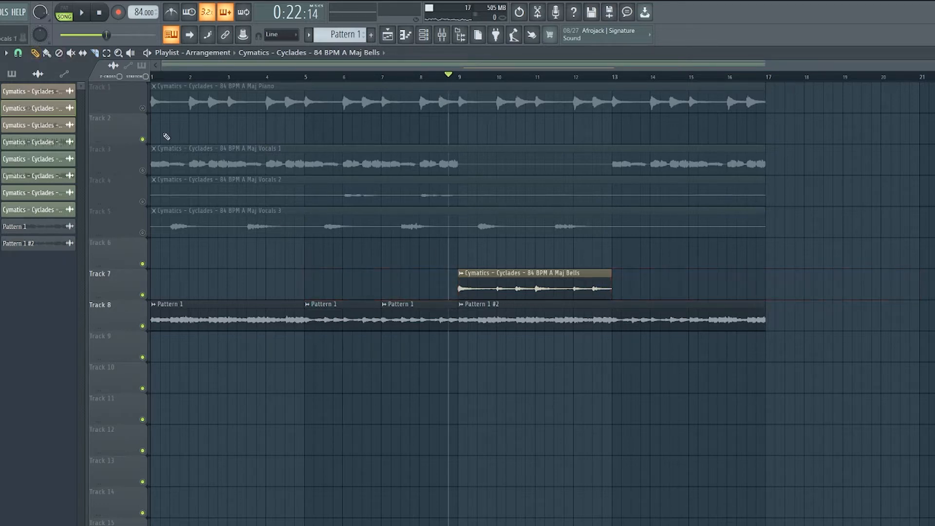
# Set the time-stretching mode of the Cymatics Bells clip to Stretch.
pyautogui.doubleClick(468, 273)
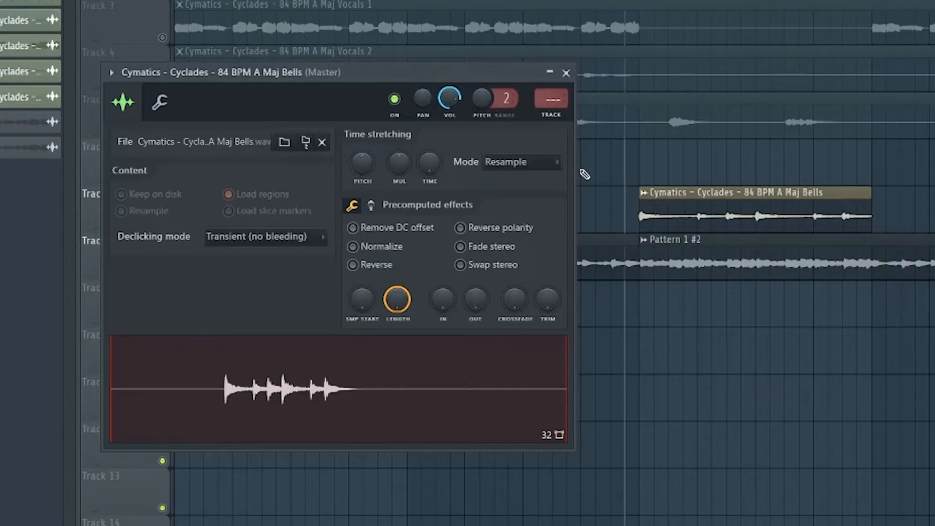
pyautogui.click(551, 164)
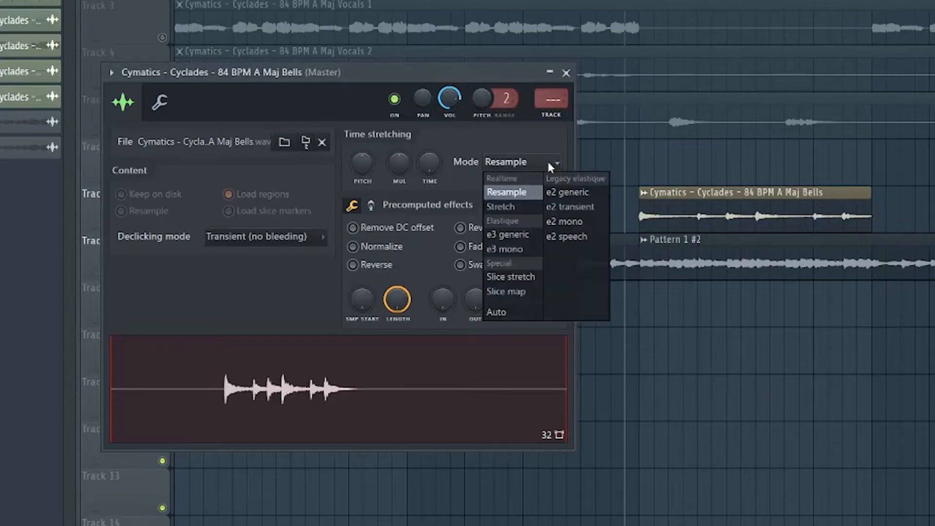
pyautogui.click(516, 206)
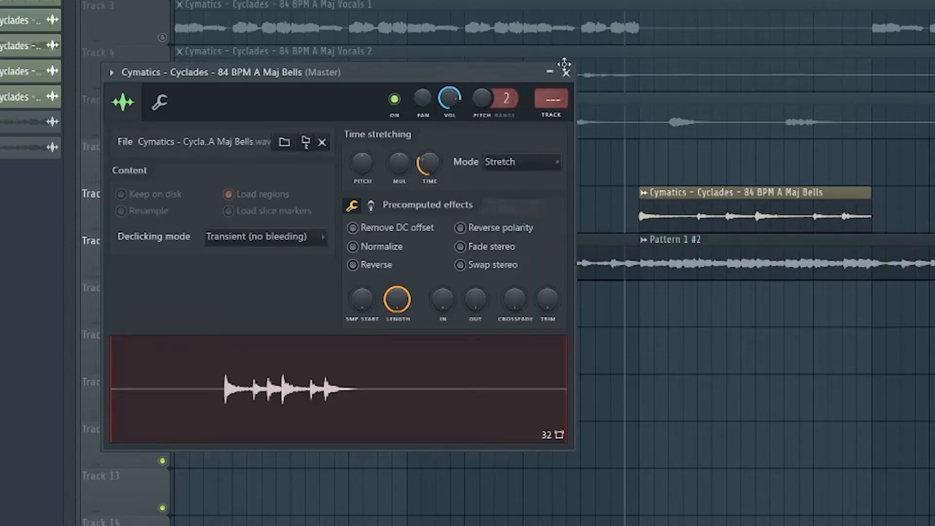
pyautogui.click(566, 72)
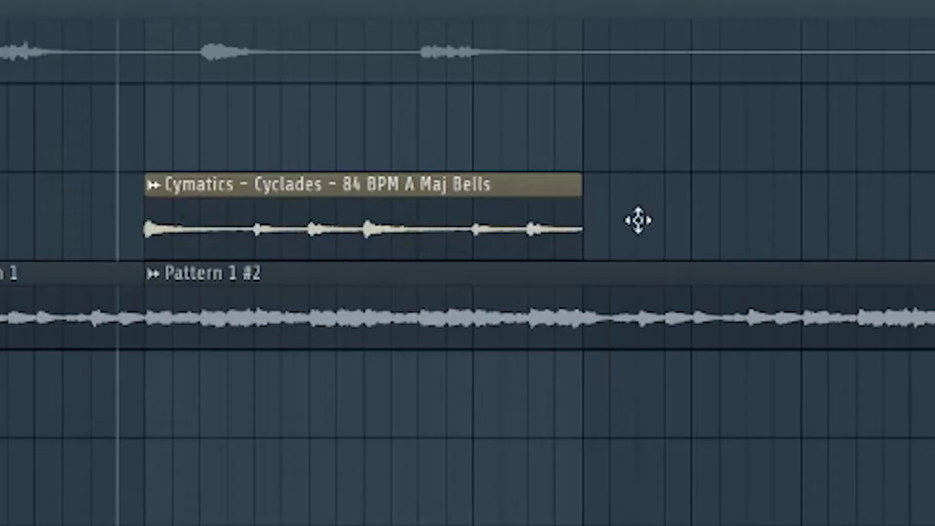
# Time-stretch the Bells clip to half its length, spanning bars 9 to 11, and place a copy at bar 13.
pyautogui.moveTo(575, 184); pyautogui.dragTo(364, 182)
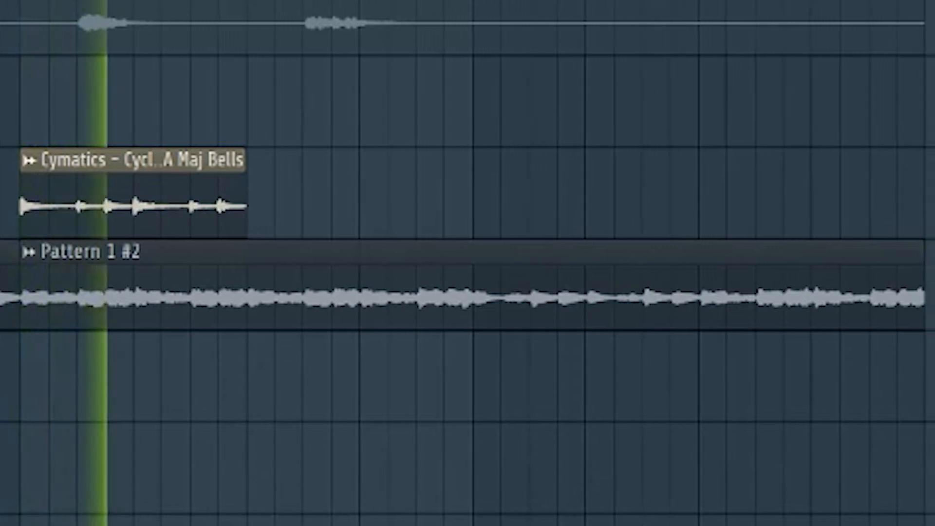
pyautogui.click(60, 171)
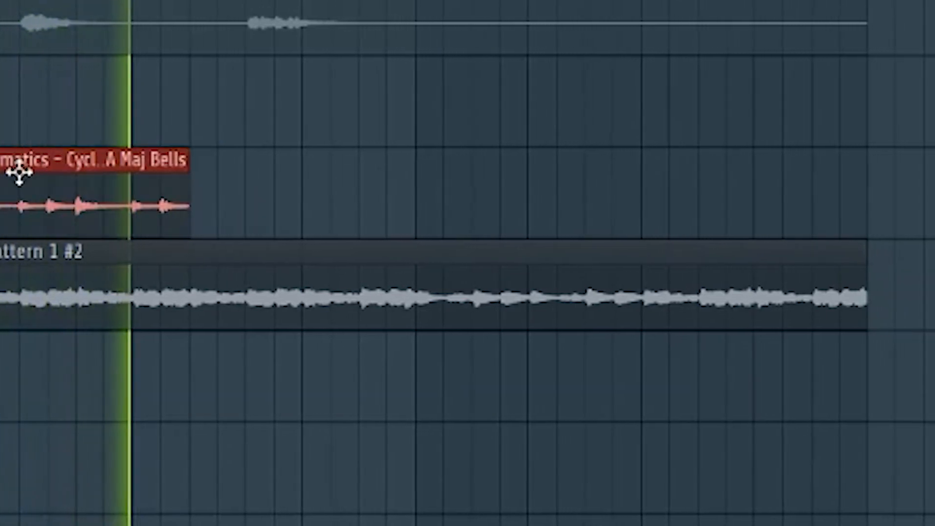
pyautogui.moveTo(81, 177); pyautogui.dragTo(459, 184)
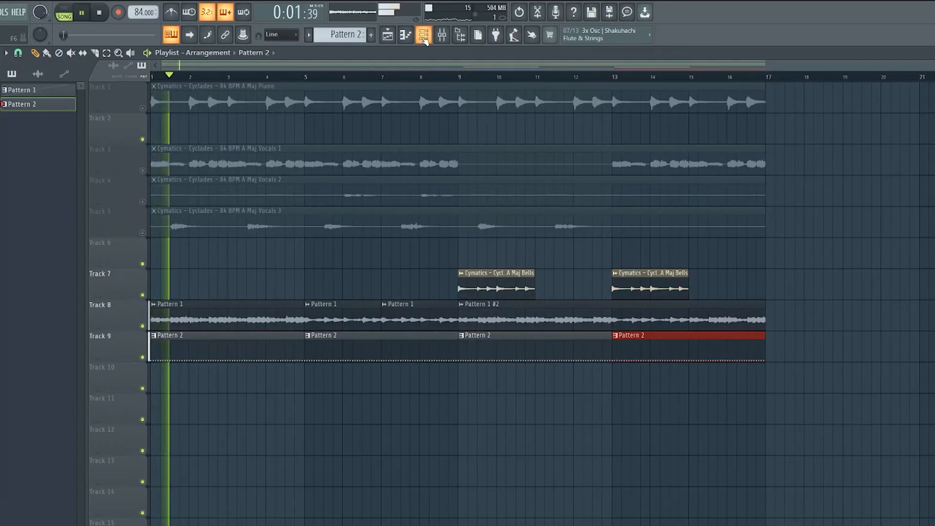
# Add two more C5 notes after the double hit in the clap's piano roll in Pattern 2.
pyautogui.click(424, 38)
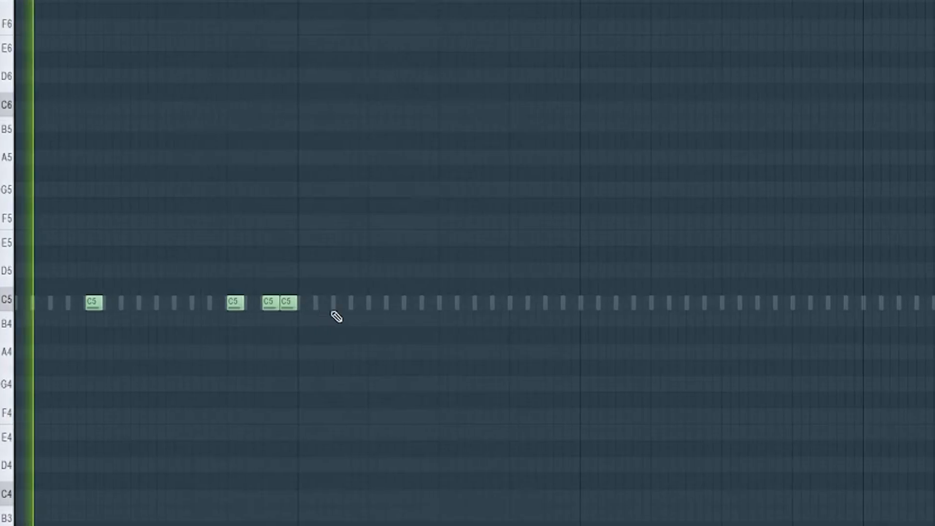
pyautogui.click(310, 306)
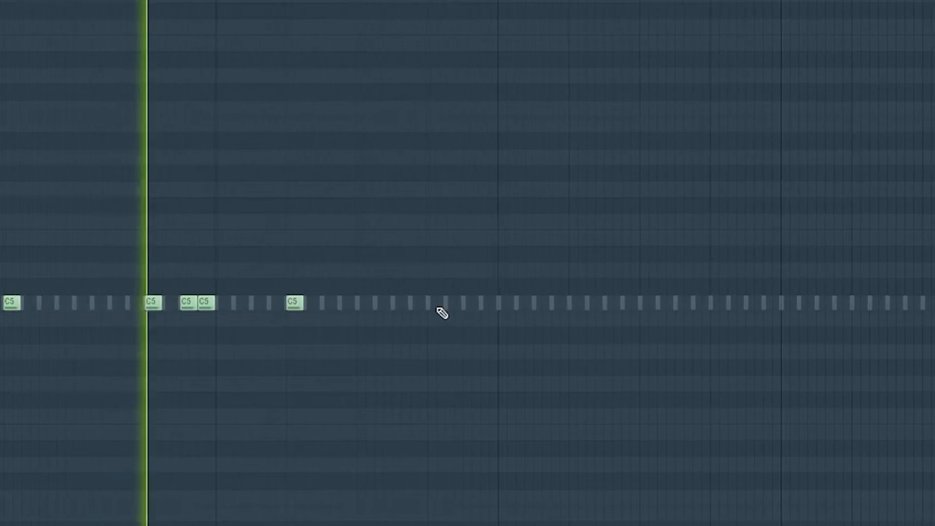
pyautogui.click(451, 306)
# Copy the six clap notes of the first half into the second half of the pattern.
pyautogui.moveTo(167, 283); pyautogui.dragTo(0, 375)
pyautogui.moveTo(0, 306); pyautogui.dragTo(455, 310)
pyautogui.moveTo(373, 309); pyautogui.dragTo(434, 311)
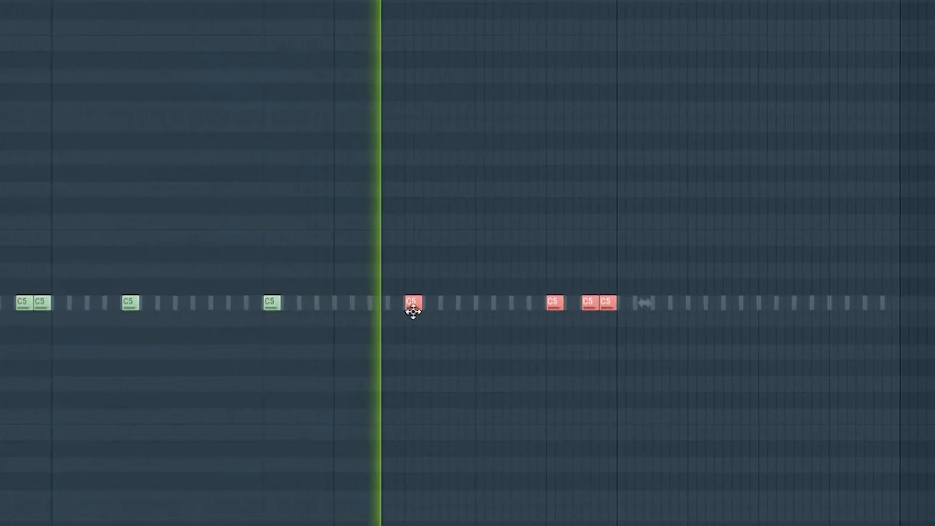
pyautogui.keyDown('ctrl'); pyautogui.click(173, 251); pyautogui.keyUp('ctrl')
pyautogui.moveTo(39, 260); pyautogui.dragTo(240, 329)
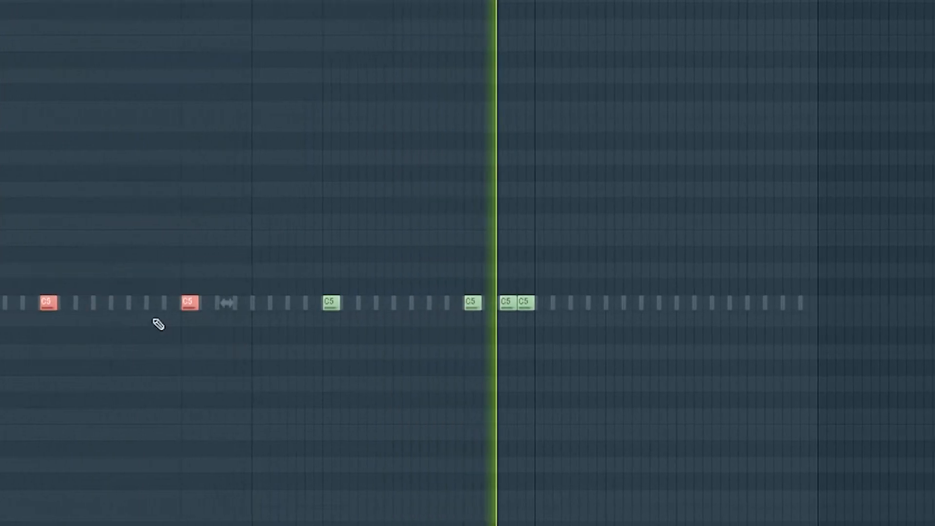
pyautogui.moveTo(67, 309); pyautogui.dragTo(589, 314)
pyautogui.moveTo(507, 314)
pyautogui.mouseDown()
pyautogui.moveTo(541, 313)
pyautogui.moveTo(507, 309)
pyautogui.mouseUp()
# Lower the velocity of the two back-to-back clap notes in both halves of the pattern.
pyautogui.moveTo(169, 166); pyautogui.dragTo(204, 238)
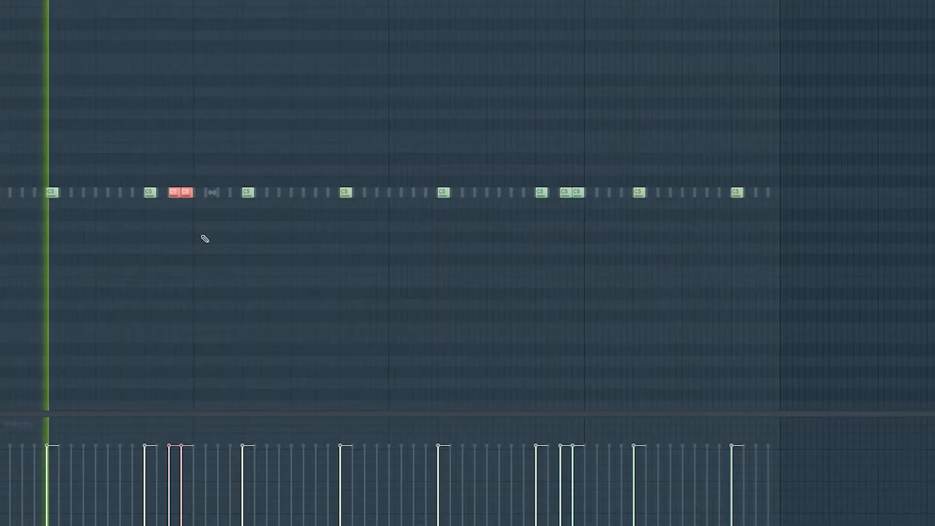
pyautogui.scroll(-4, 204, 240)
pyautogui.moveTo(568, 168); pyautogui.dragTo(577, 244)
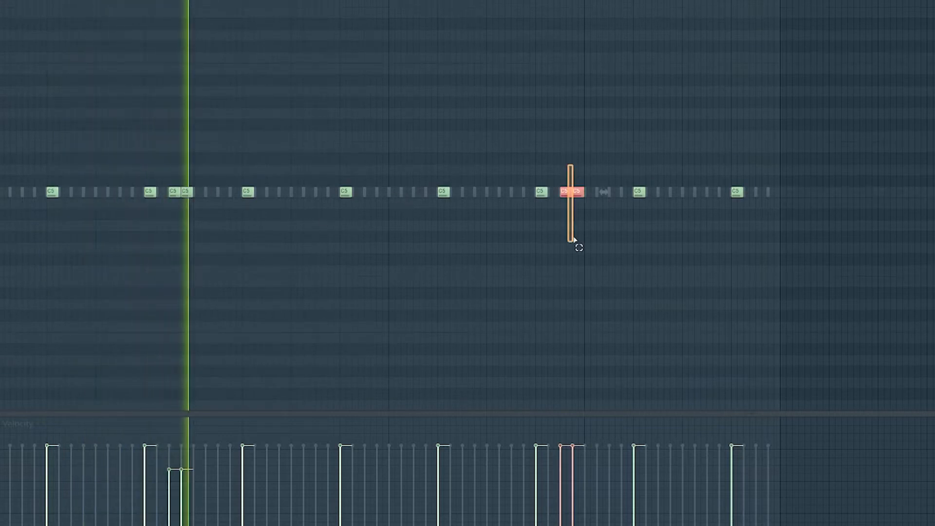
pyautogui.scroll(-2, 576, 238)
pyautogui.scroll(3, 541, 234)
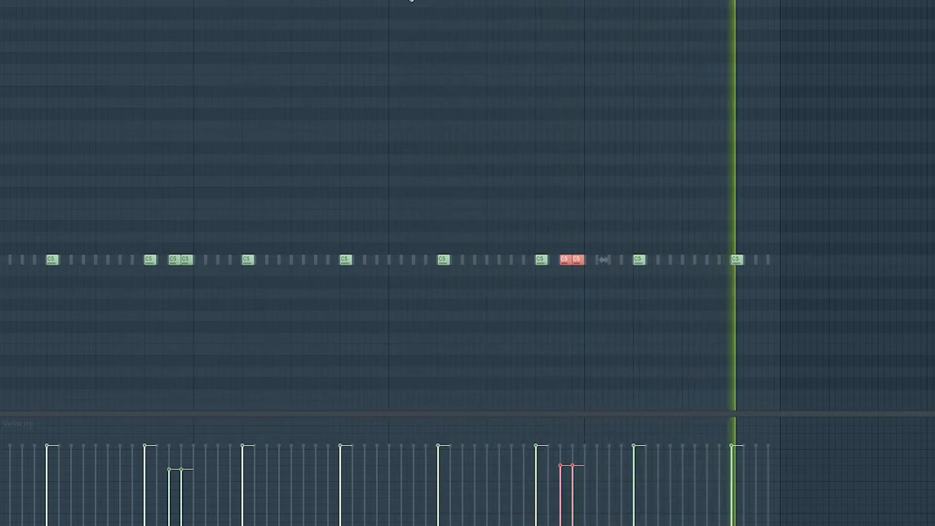
# Duplicate the C5 kick notes in the YK - PortOfMiami (Kick) piano roll to fill the following bars.
pyautogui.click(422, 40)
pyautogui.click(422, 43)
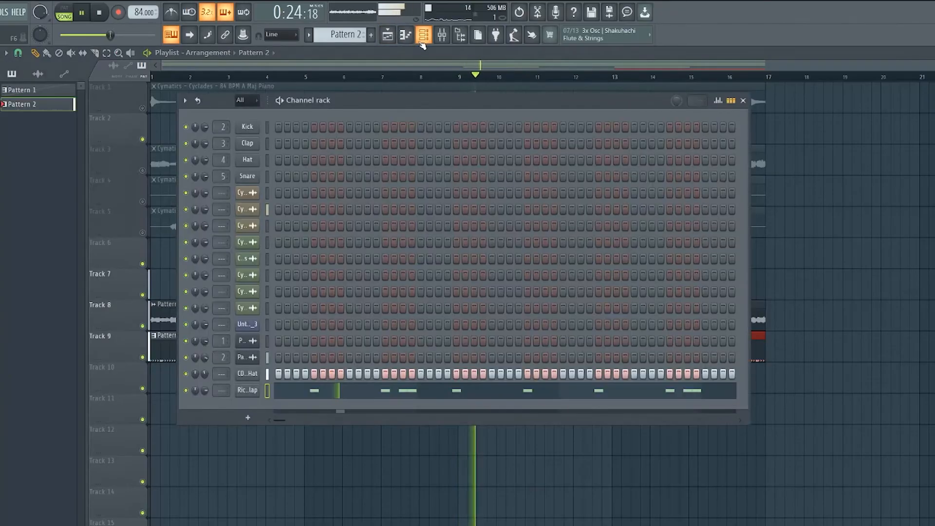
pyautogui.click(423, 36)
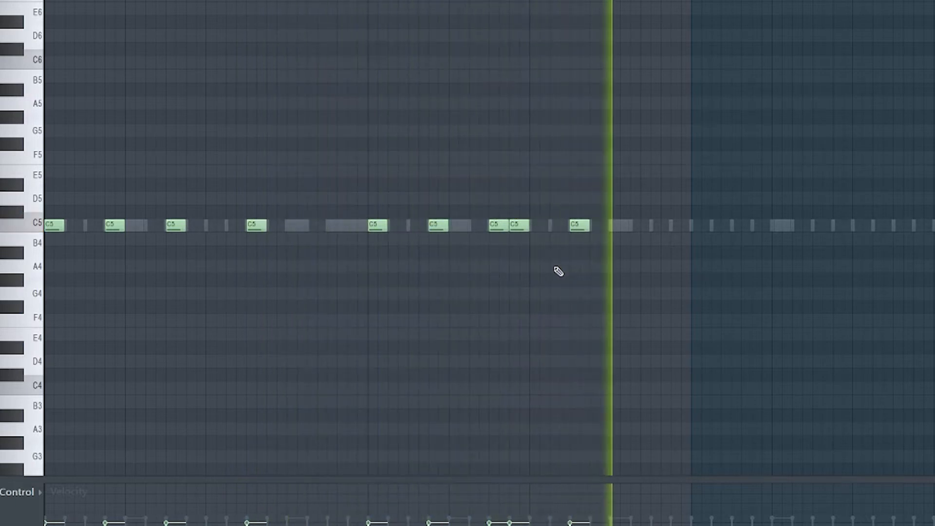
pyautogui.hotkey('ctrl', 'b')
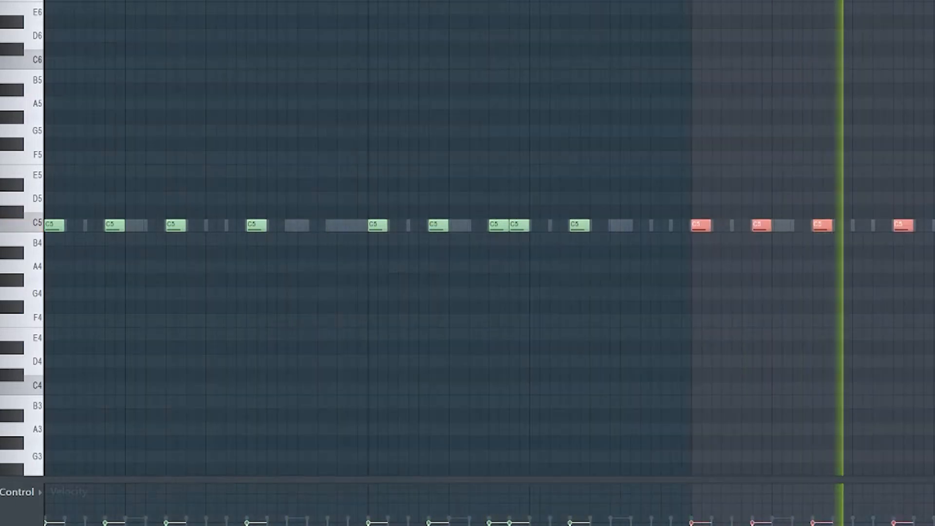
pyautogui.hotkey('ctrl', 'd')
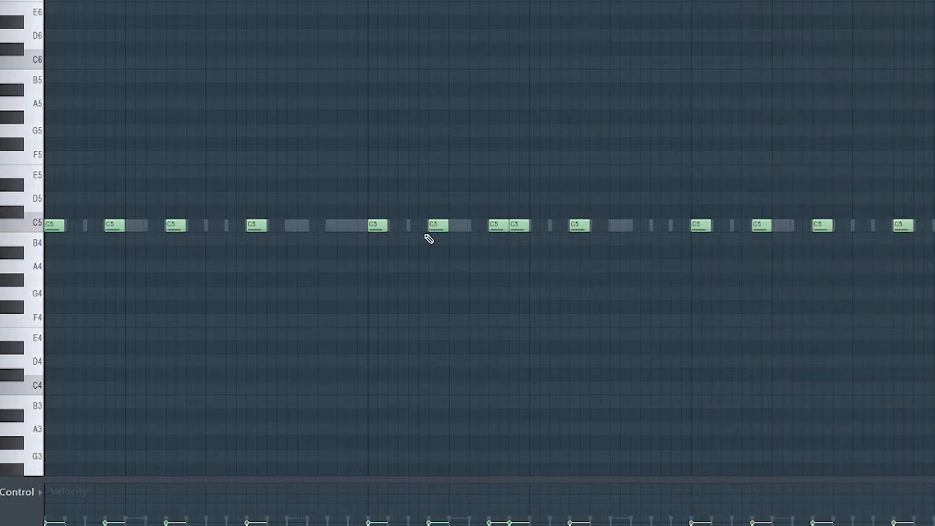
# Raise the velocity of all kick notes to maximum, check the drum rows in the channel rack and return to the playlist.
pyautogui.hotkey('ctrl', 'a')
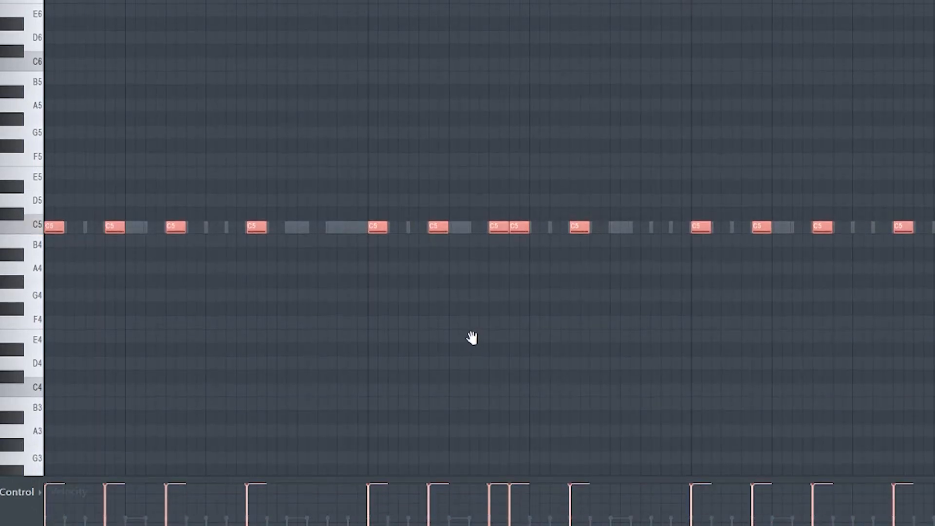
pyautogui.press('space')
pyautogui.hotkey('ctrl', 'd')
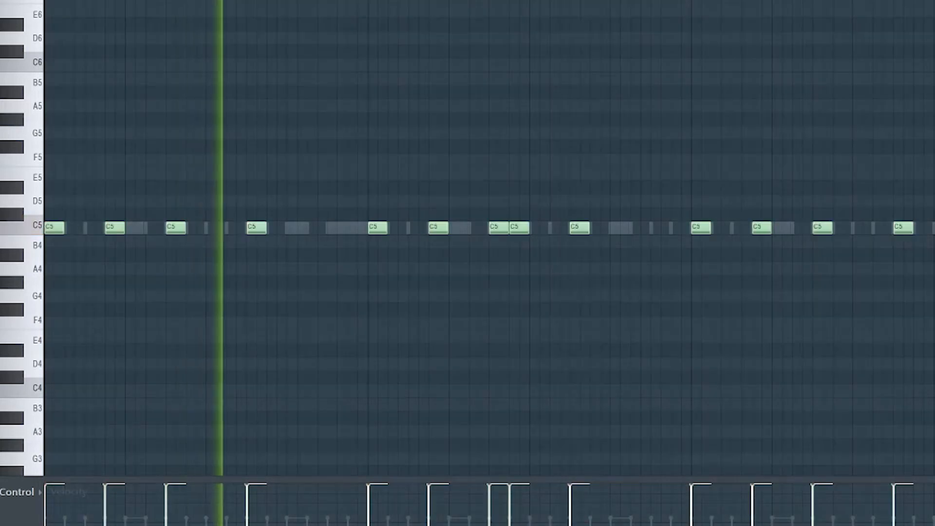
pyautogui.press('F6')
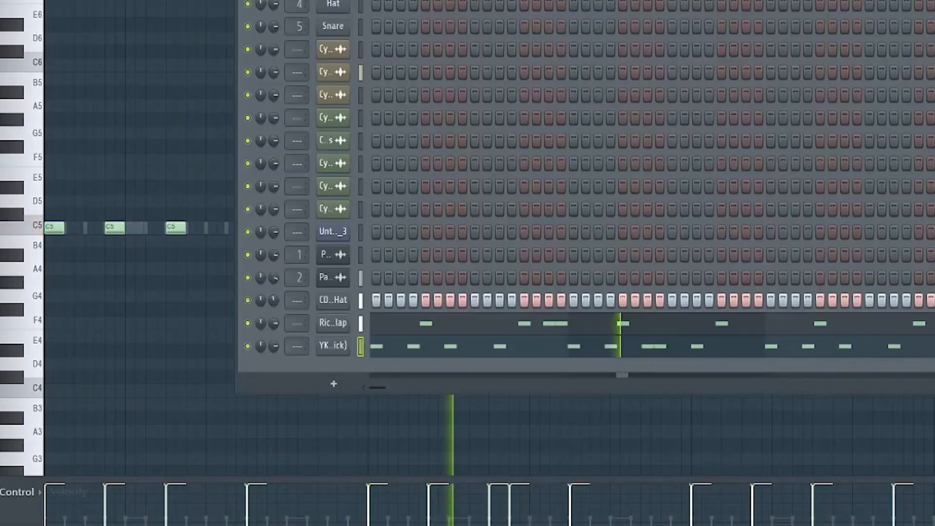
pyautogui.press('F6')
pyautogui.press('F5')
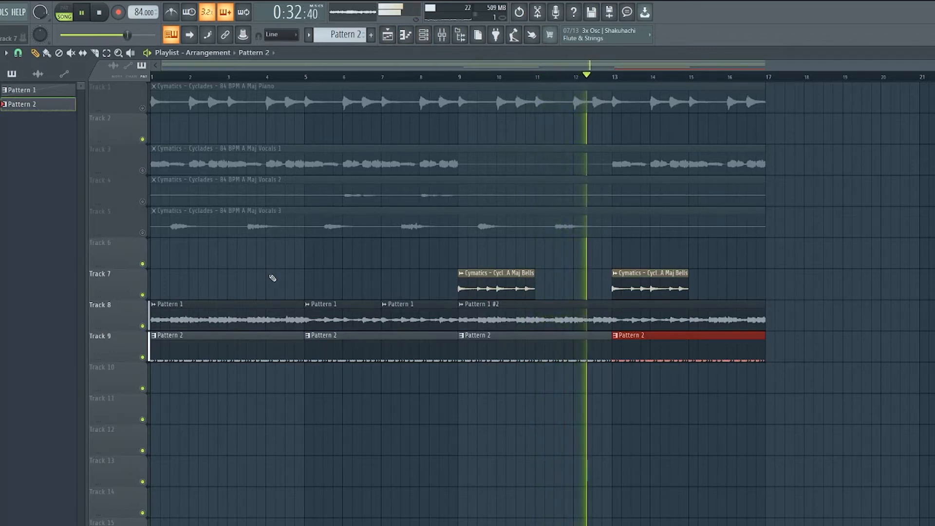
# Delete the second hit of the first and third note pairs in the CDK4 - Sync Rim piano roll, then show the playlist.
pyautogui.press('F7')
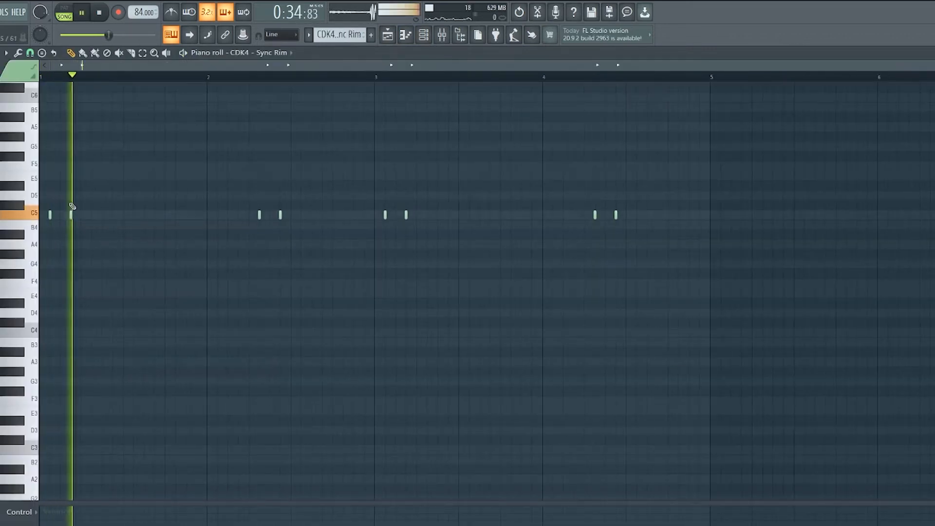
pyautogui.press('space')
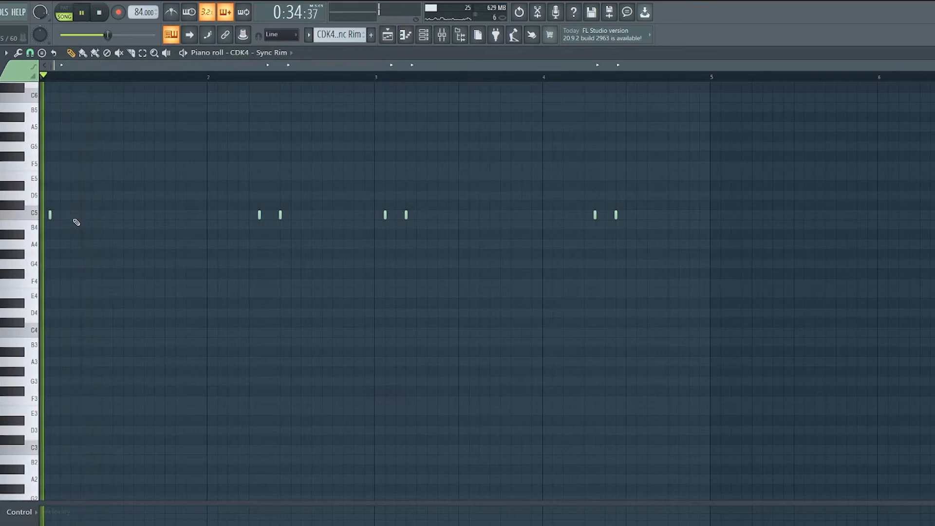
pyautogui.rightClick(280, 216)
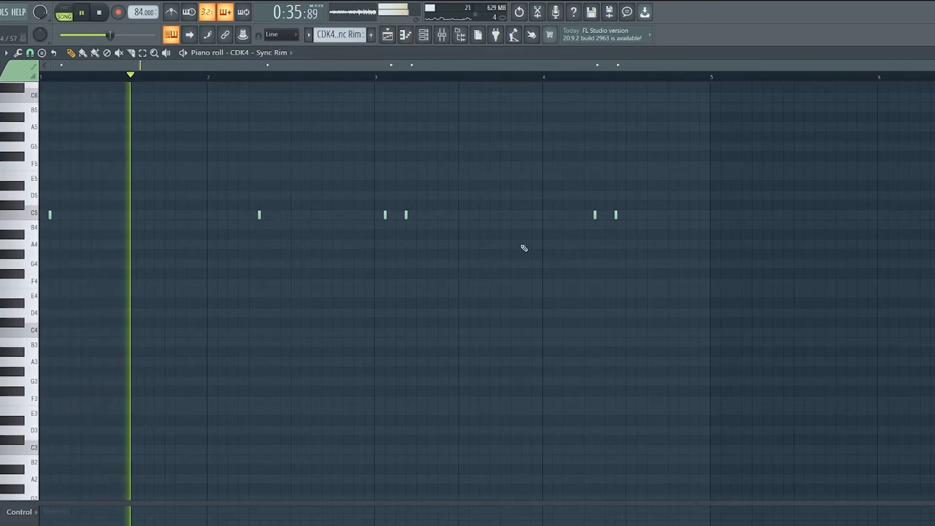
pyautogui.hotkey('ctrl', 'z')
pyautogui.rightClick(406, 216)
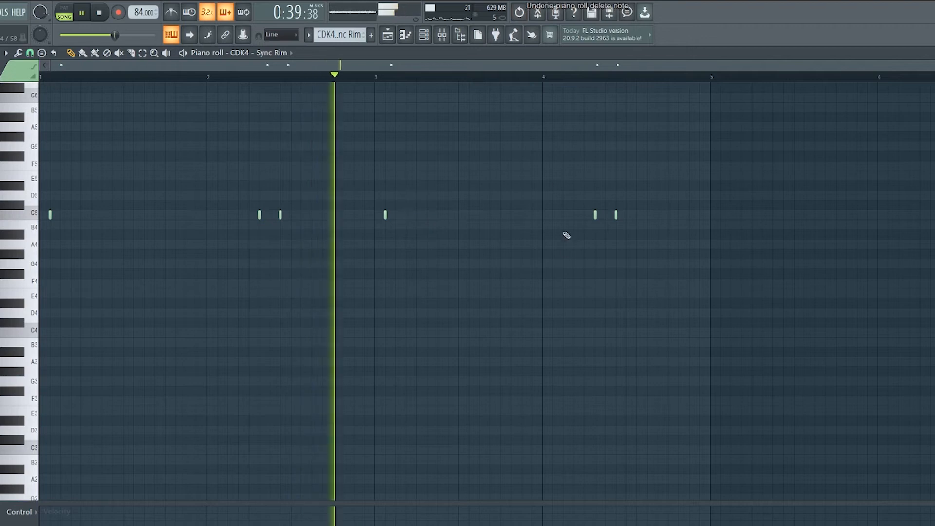
pyautogui.click(392, 31)
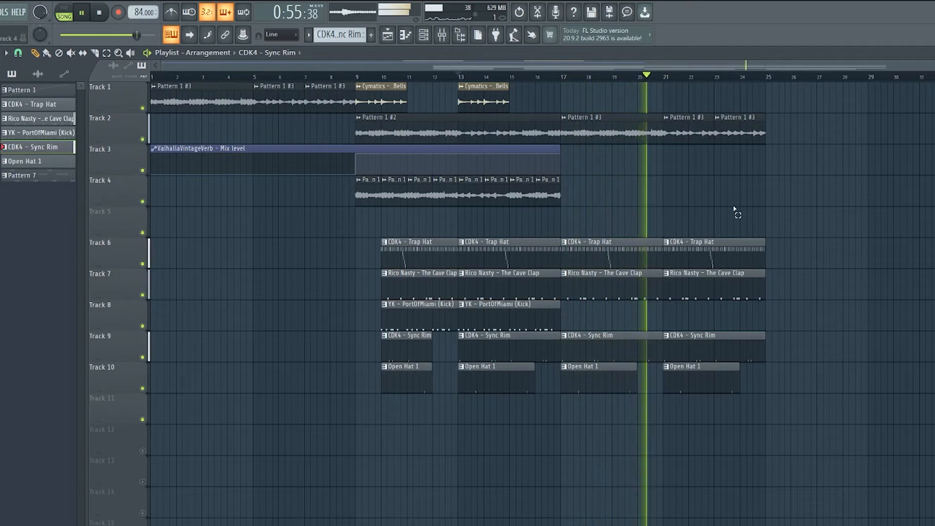
# Move the B2 notes ending bars 2 and 4 in the Pattern 7 Hybrid piano roll down to G2, then show the playlist.
pyautogui.press('space')
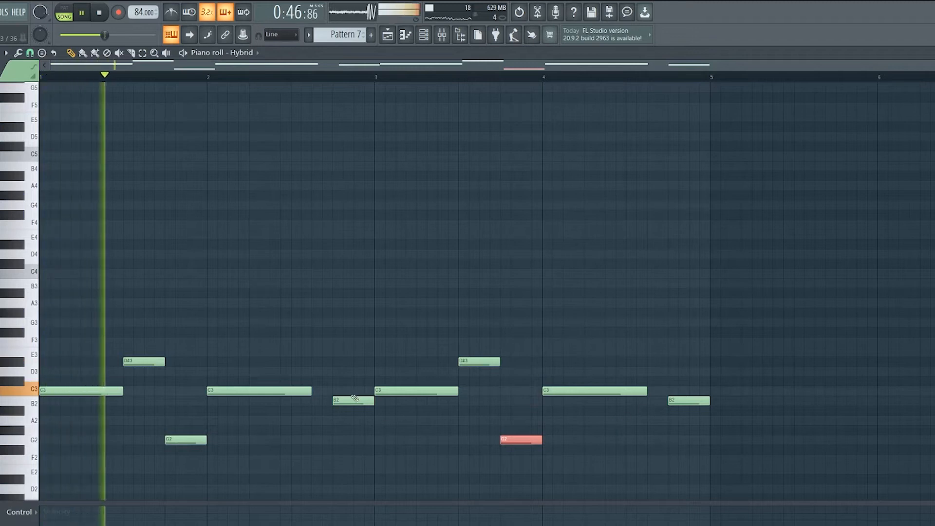
pyautogui.moveTo(348, 401); pyautogui.dragTo(350, 389)
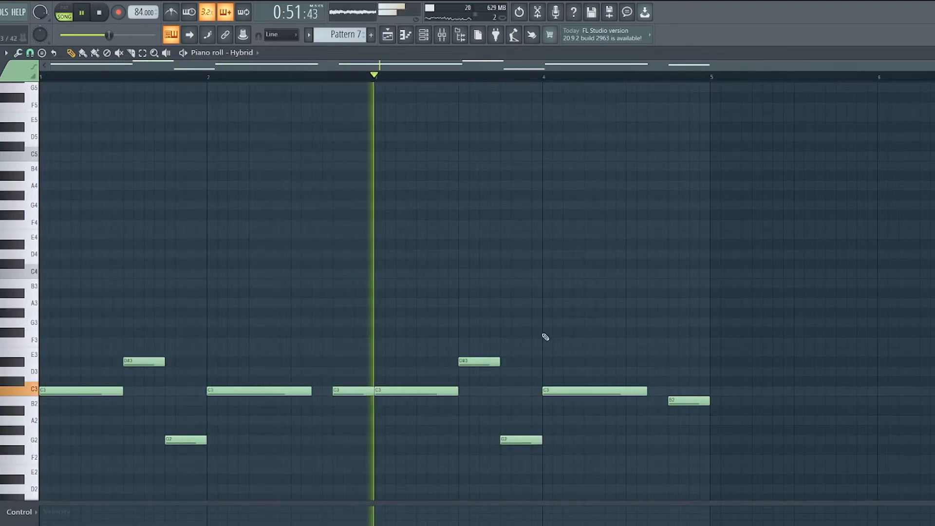
pyautogui.press('space')
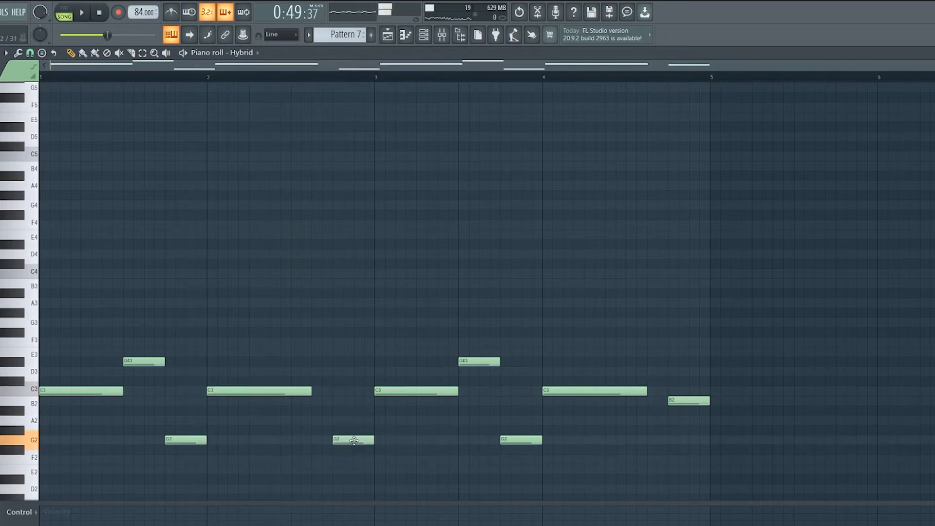
pyautogui.press('space')
pyautogui.moveTo(682, 400); pyautogui.dragTo(682, 441)
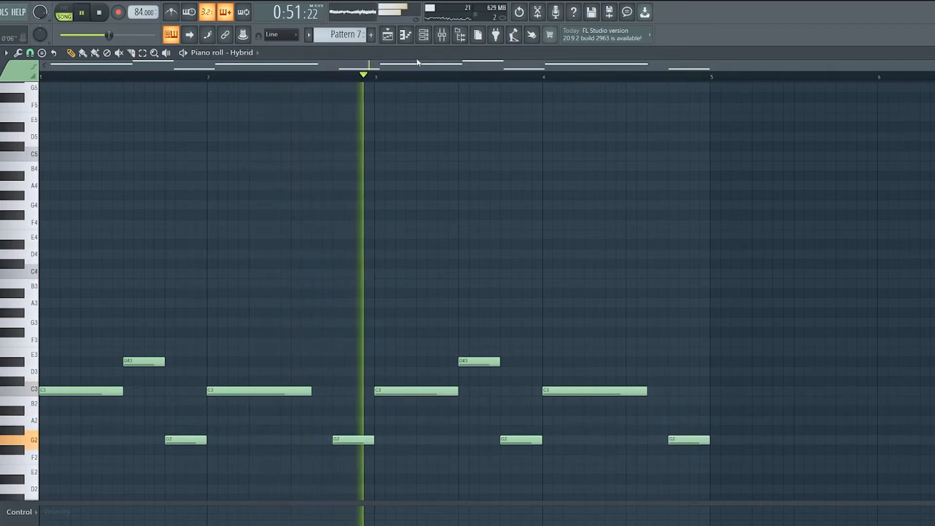
pyautogui.click(431, 37)
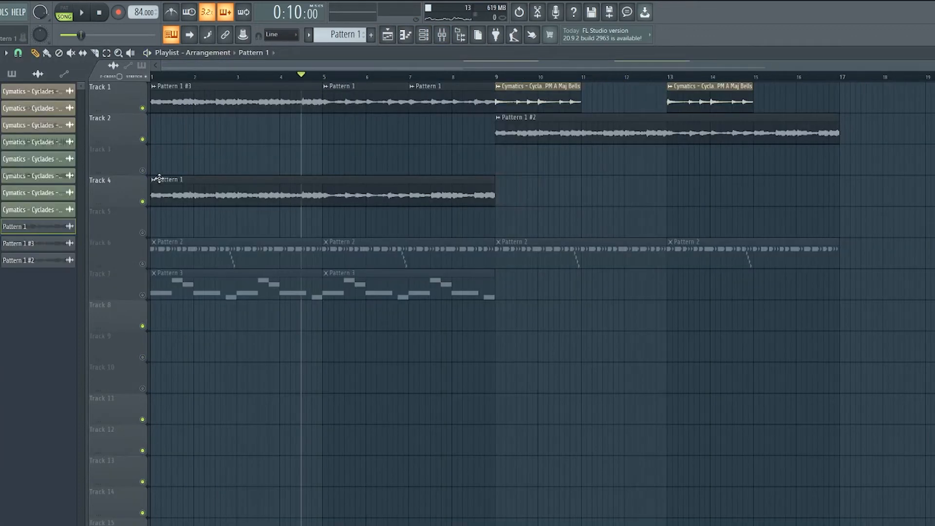
# Reverse the Pattern 1 audio clip on Track 4 and slice it into eight one-bar pieces.
pyautogui.click(159, 179)
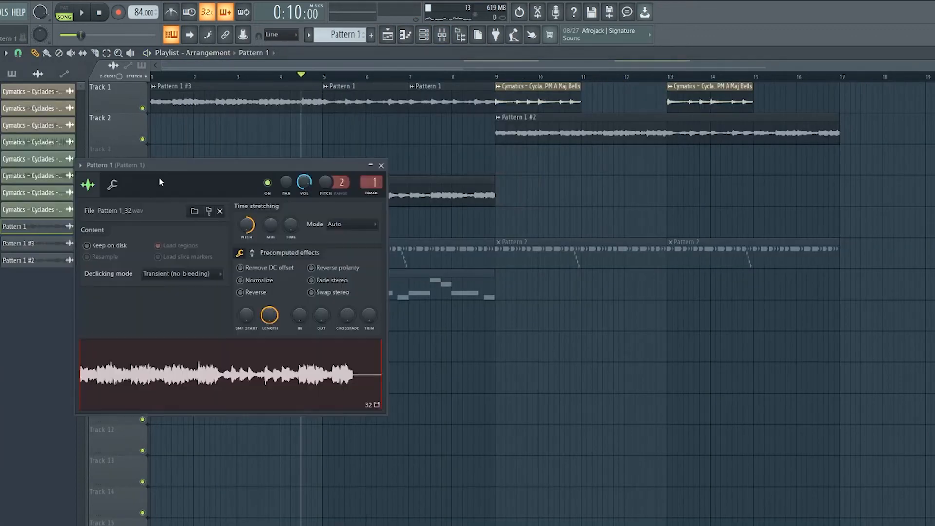
pyautogui.click(240, 293)
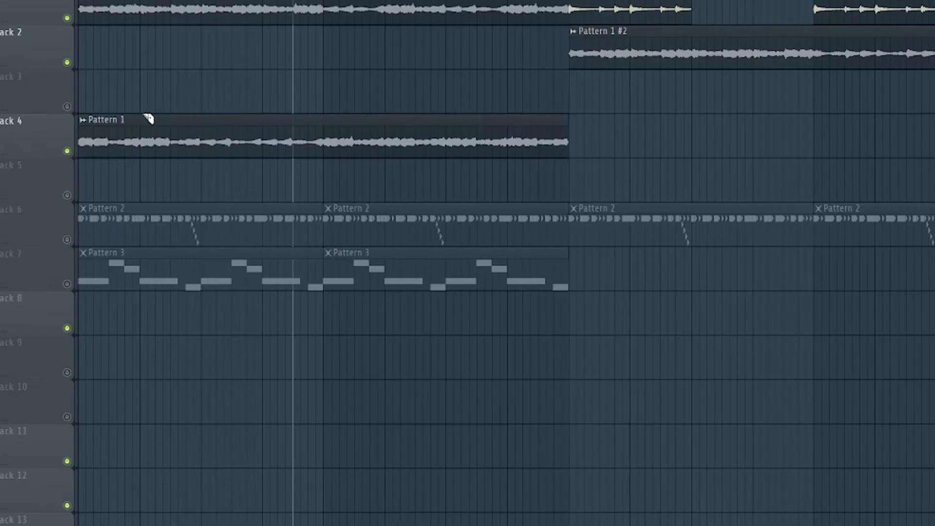
pyautogui.moveTo(144, 114); pyautogui.dragTo(147, 159)
pyautogui.moveTo(208, 119); pyautogui.dragTo(208, 163)
pyautogui.moveTo(266, 116); pyautogui.dragTo(269, 161)
pyautogui.moveTo(331, 119); pyautogui.dragTo(328, 168)
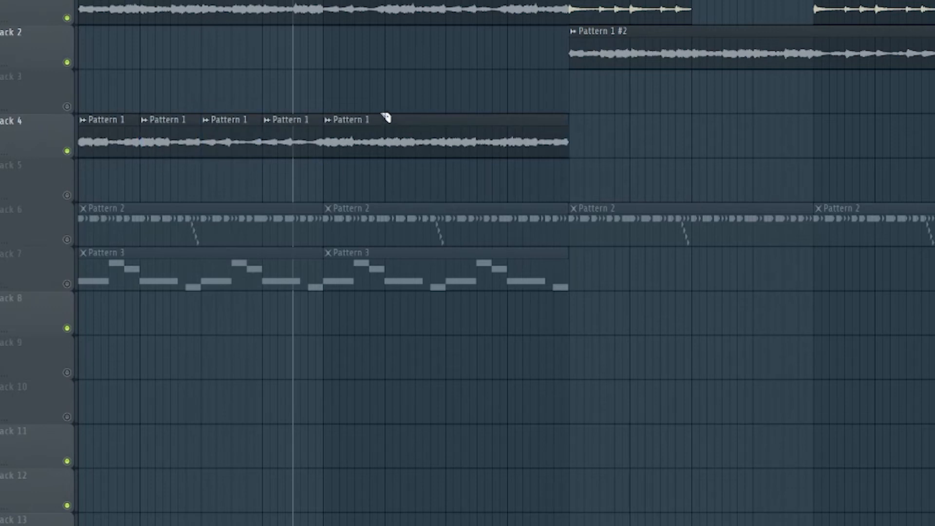
pyautogui.moveTo(393, 138); pyautogui.dragTo(393, 183)
pyautogui.moveTo(453, 123); pyautogui.dragTo(453, 176)
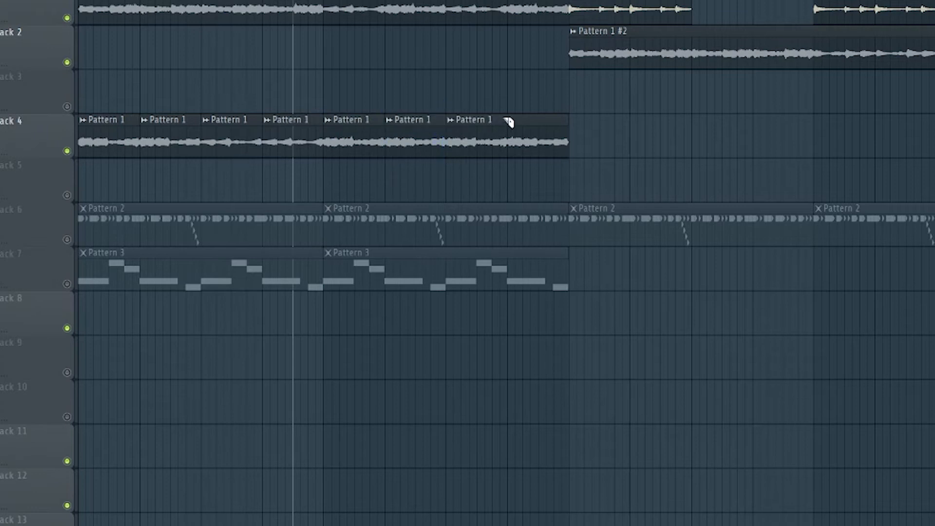
pyautogui.moveTo(513, 118); pyautogui.dragTo(510, 175)
# Swap the first Pattern 1 slice with the eighth and the second with the seventh on Track 4.
pyautogui.moveTo(110, 133); pyautogui.dragTo(539, 170)
pyautogui.moveTo(534, 132); pyautogui.dragTo(121, 138)
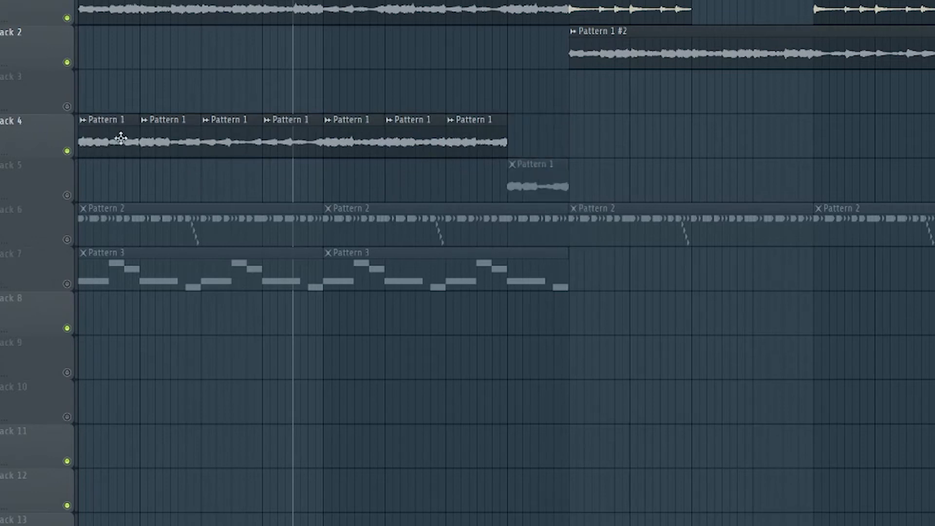
pyautogui.moveTo(532, 182); pyautogui.dragTo(532, 130)
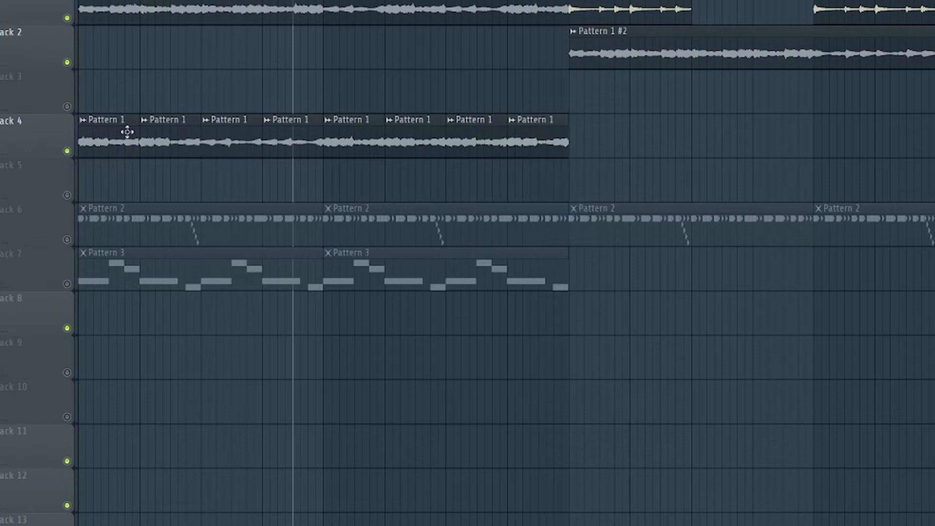
pyautogui.moveTo(170, 132); pyautogui.dragTo(177, 163)
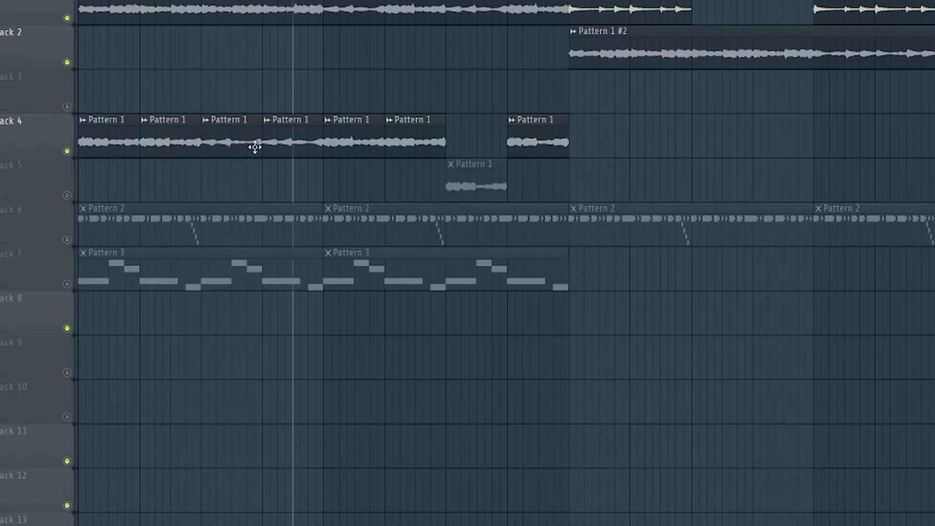
# Swap the third Pattern 1 slice with the sixth and the fourth with the fifth on Track 4.
pyautogui.moveTo(475, 154); pyautogui.dragTo(243, 201)
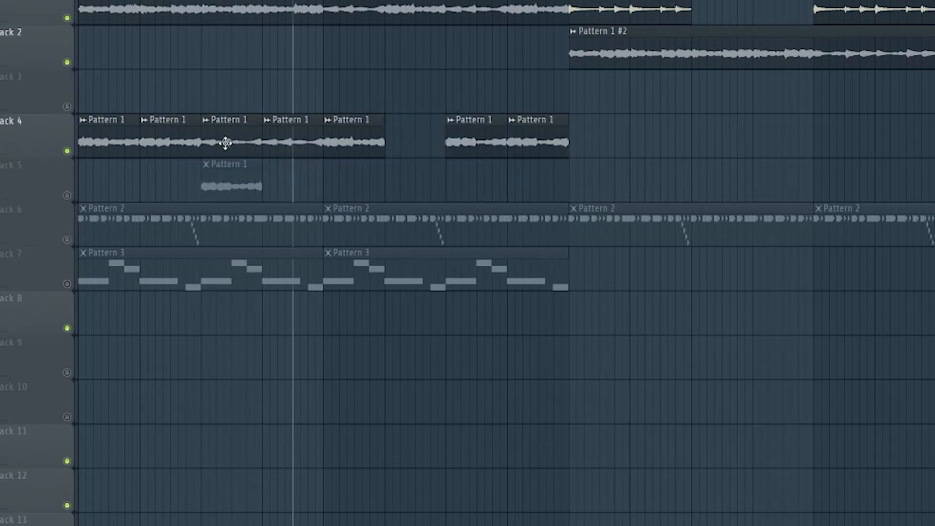
pyautogui.moveTo(226, 142); pyautogui.dragTo(407, 150)
pyautogui.moveTo(236, 188); pyautogui.dragTo(234, 133)
pyautogui.moveTo(300, 146); pyautogui.dragTo(363, 202)
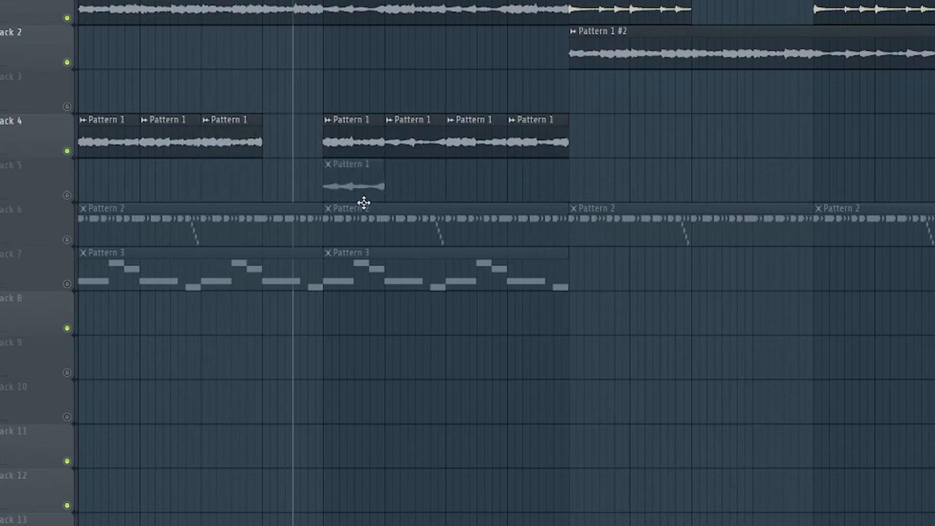
pyautogui.moveTo(344, 149); pyautogui.dragTo(281, 150)
pyautogui.moveTo(358, 188); pyautogui.dragTo(352, 143)
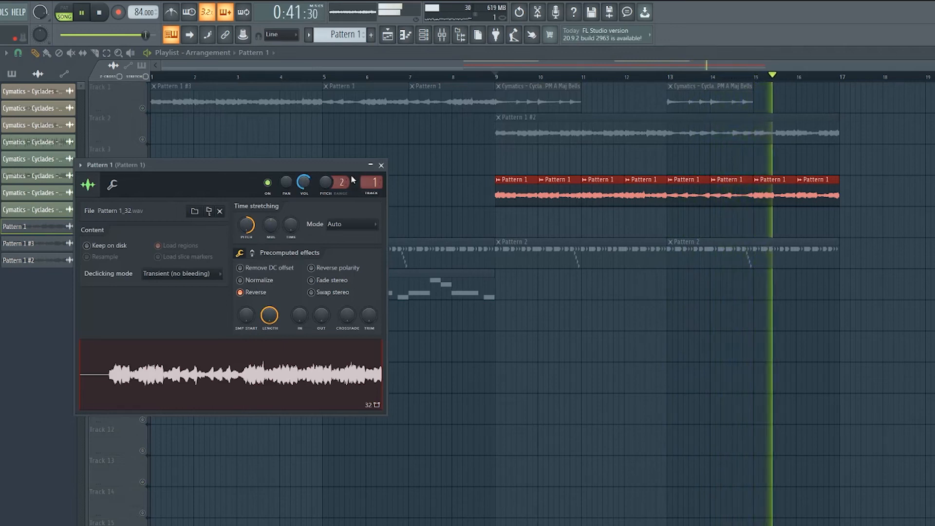
# Close the Pattern 1 sample settings and set the ValhallaVintageVerb mix on the Pattern 1 mixer track to 14.4 %.
pyautogui.click(382, 166)
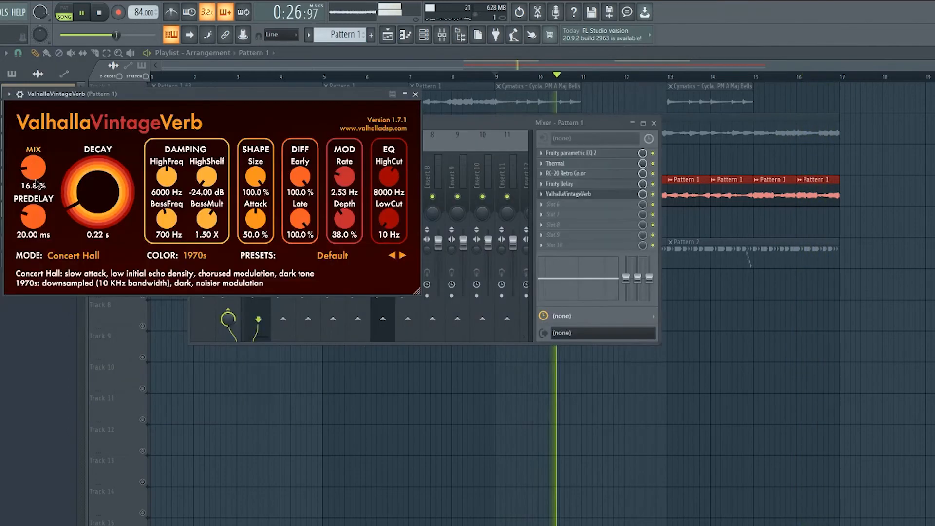
pyautogui.moveTo(34, 169); pyautogui.dragTo(34, 176)
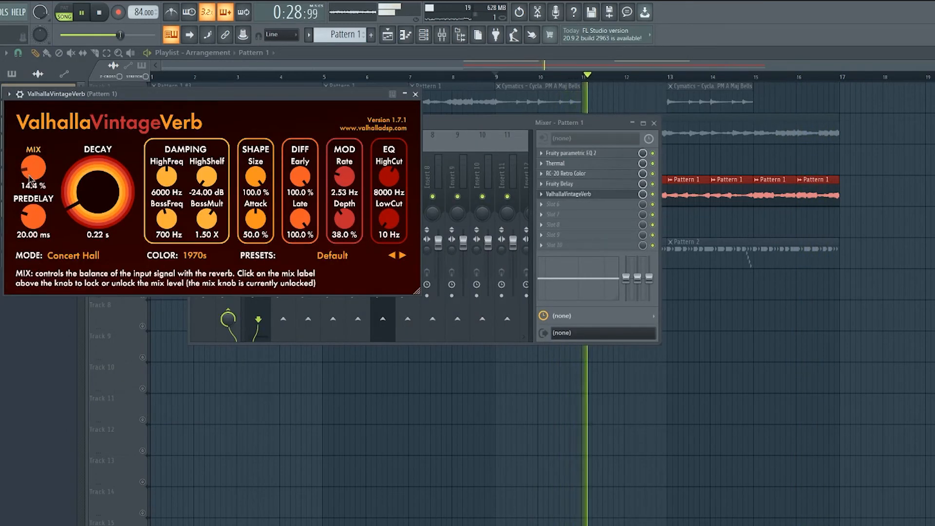
pyautogui.click(416, 94)
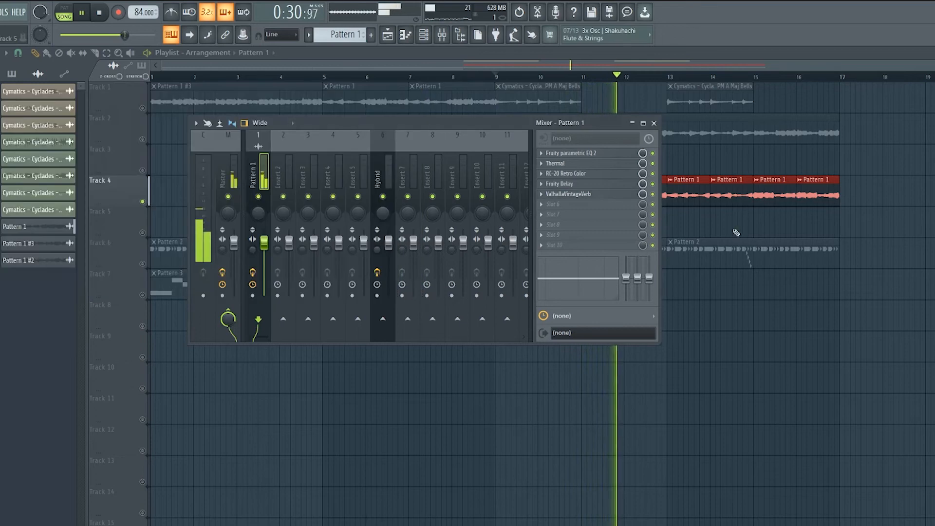
# Create an automation clip for the ValhallaVintageVerb mix level of the Pattern 1 mixer track and close the mixer.
pyautogui.rightClick(643, 195)
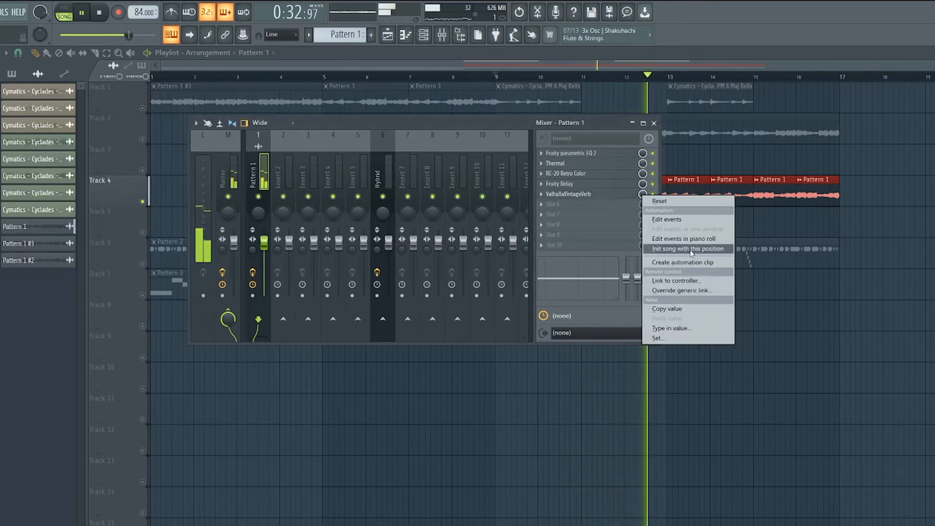
pyautogui.click(683, 263)
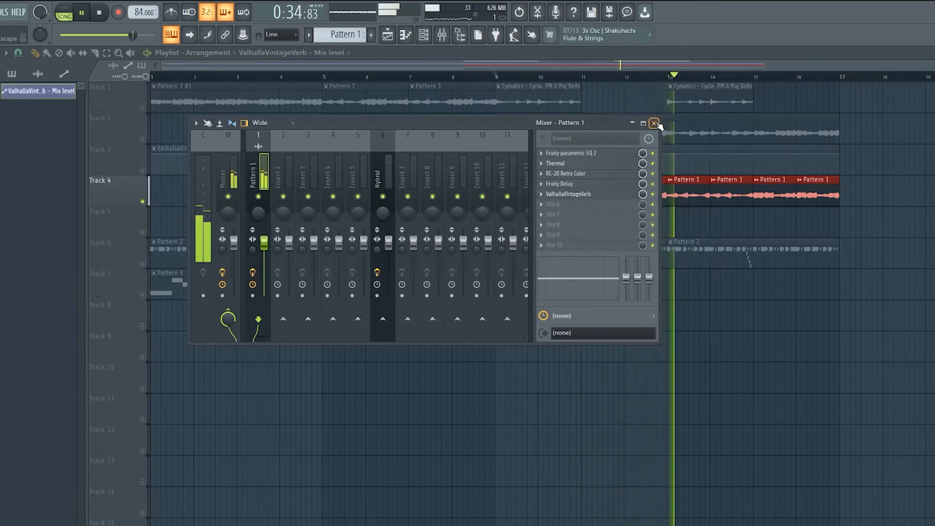
pyautogui.press('F9')
# Shape the Mix level automation on Track 3 to stay at zero until bar 9 and jump to full level there.
pyautogui.click(307, 160)
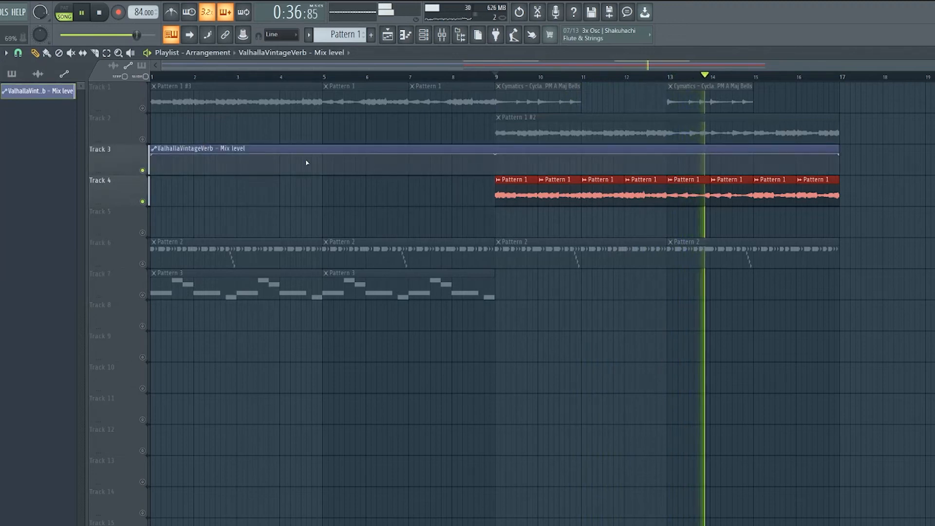
pyautogui.rightClick(495, 172)
pyautogui.moveTo(496, 172)
pyautogui.mouseDown()
pyautogui.moveTo(496, 146)
pyautogui.moveTo(497, 175)
pyautogui.mouseUp()
pyautogui.rightClick(497, 173)
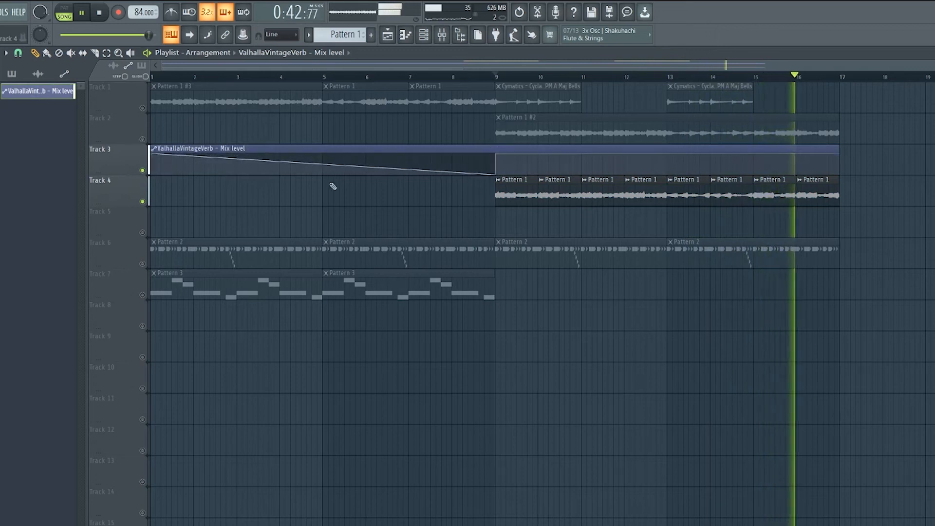
pyautogui.moveTo(153, 155); pyautogui.dragTo(142, 192)
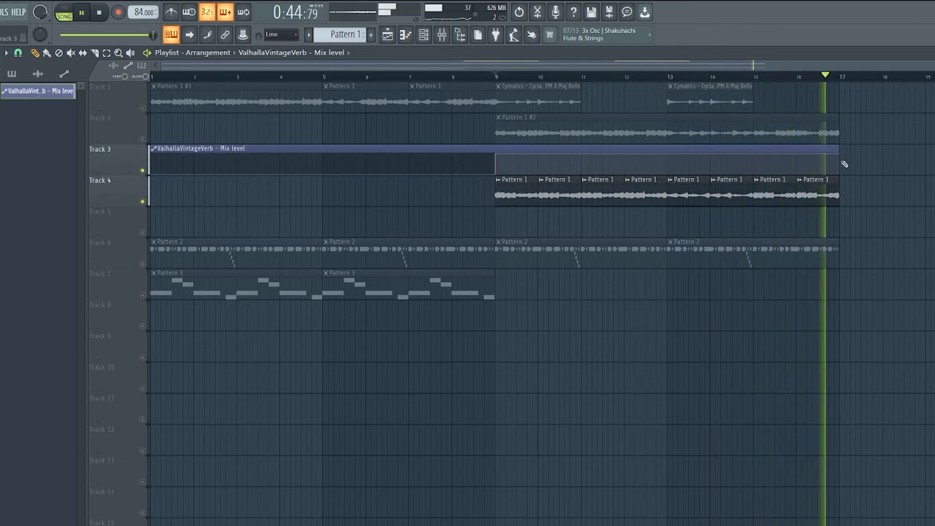
pyautogui.press('space')
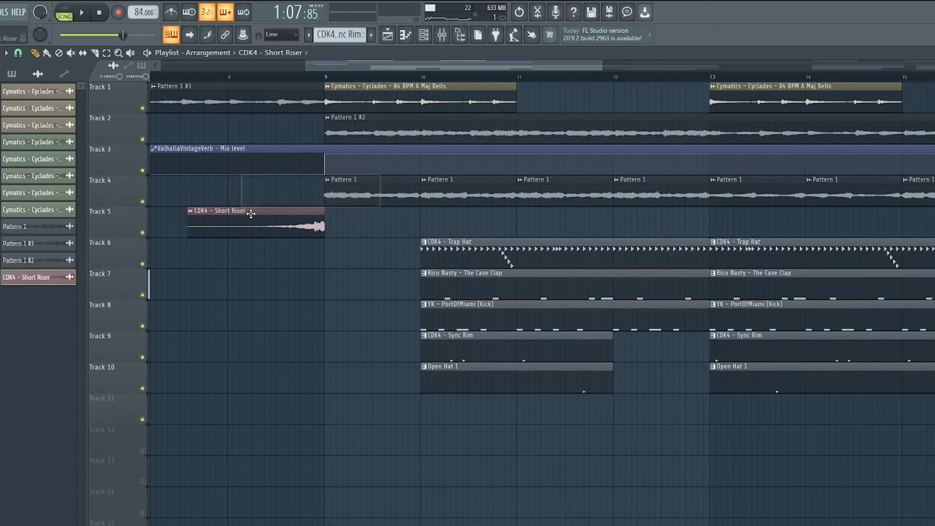
# Shift the MadeInHeaven clip on Track 6 slightly earlier before bar 9 and play the transition.
pyautogui.doubleClick(250, 214)
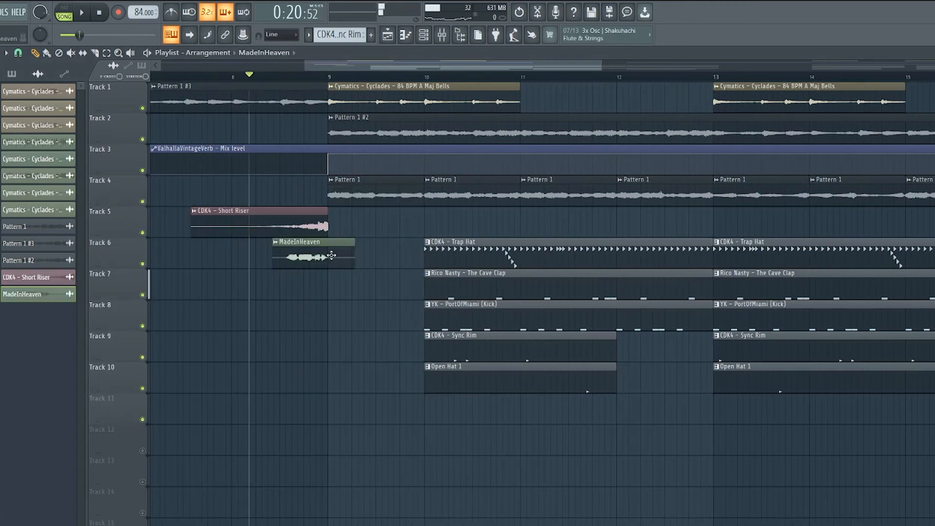
pyautogui.moveTo(341, 257); pyautogui.dragTo(319, 258)
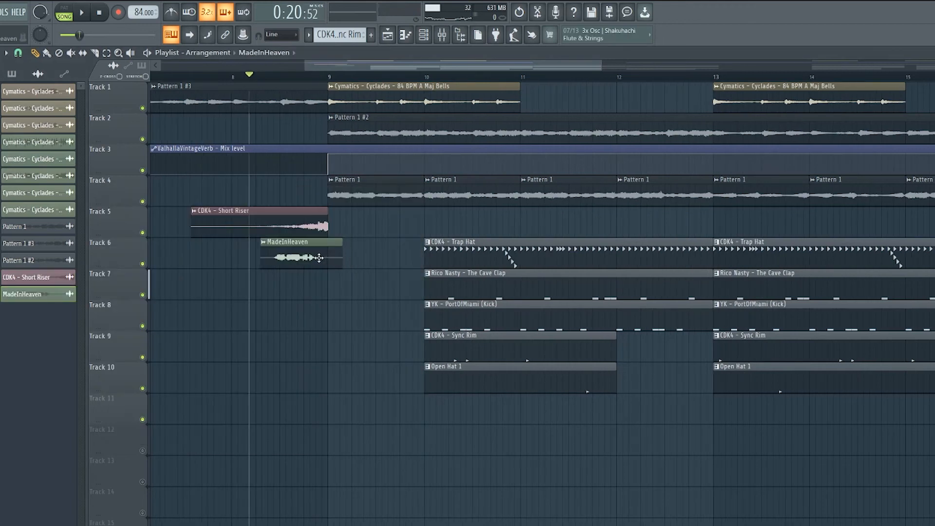
pyautogui.press('space')
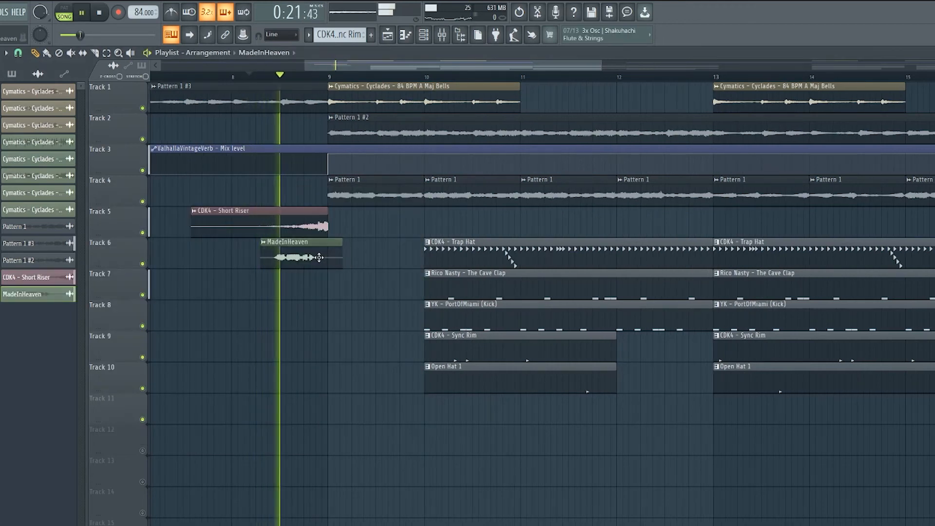
# Place a CDK4 - Short Riser clip on Track 5 so that it ends at bar 29, just before Pattern 7.
pyautogui.scroll(-5, 304, 295)
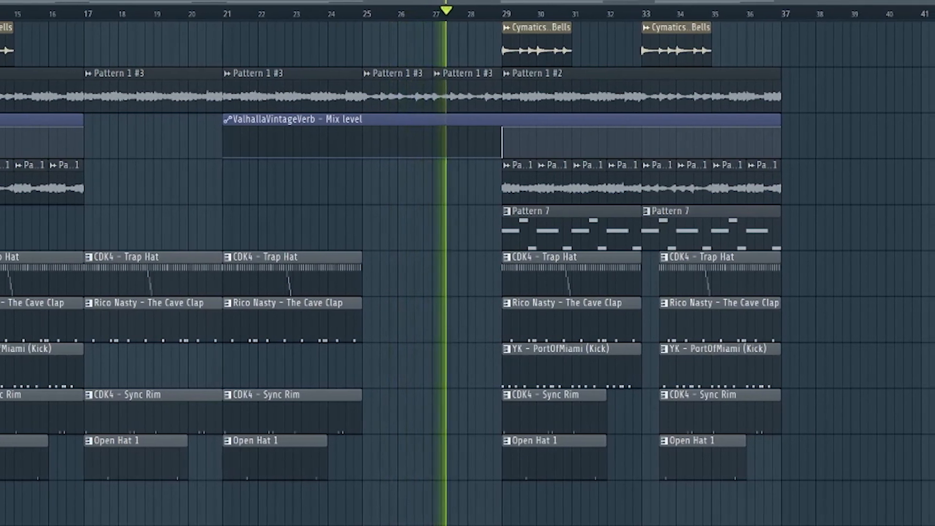
pyautogui.moveTo(453, 255); pyautogui.dragTo(465, 257)
pyautogui.scroll(3, 470, 262)
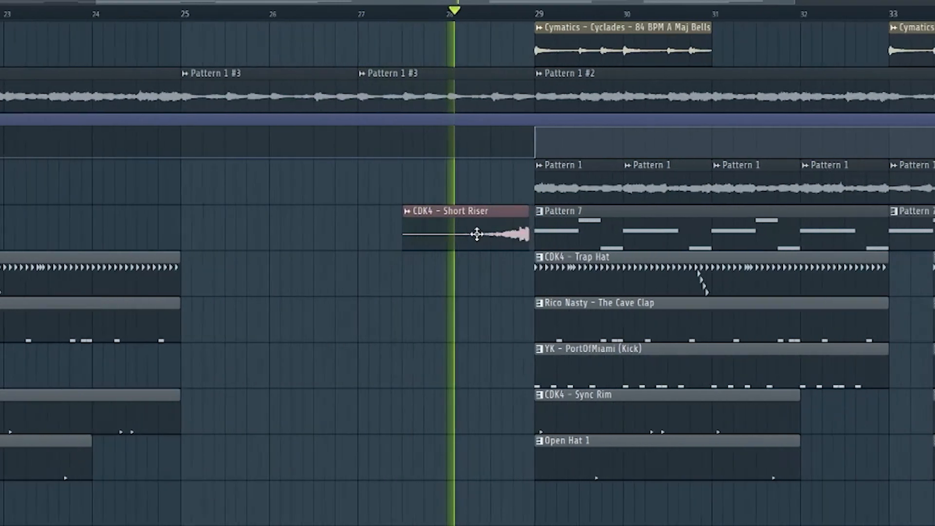
pyautogui.scroll(-3, 482, 266)
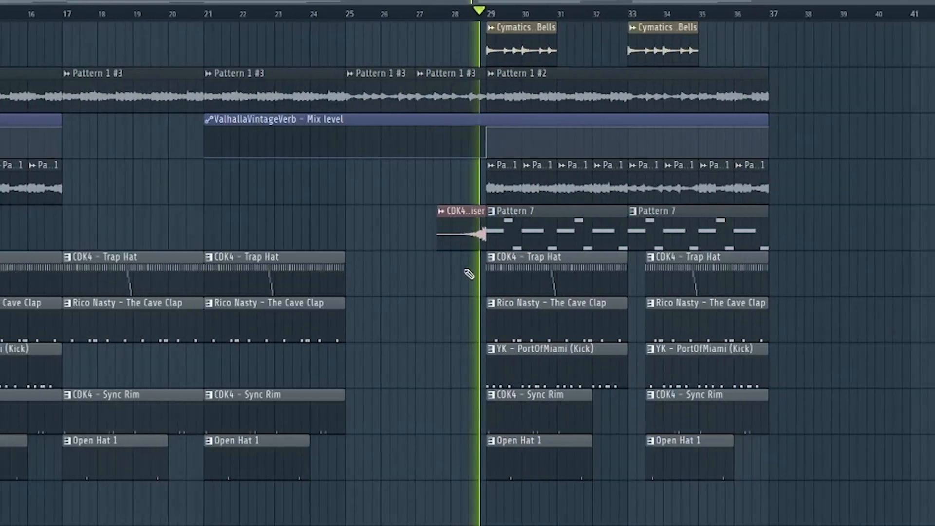